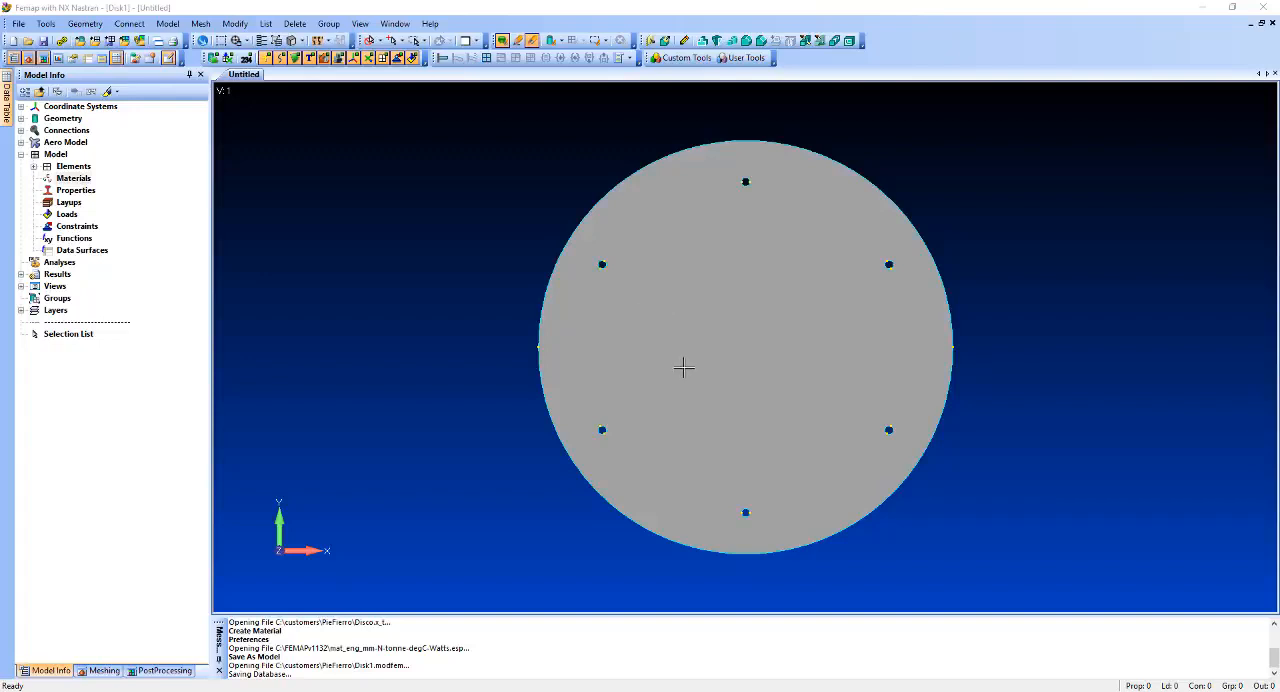
Start a tetrahedral mesh of the disk solid and assign Aluminum 1100 Annealed Wrought from the material library.
scroll(683, 368, "up", 1)
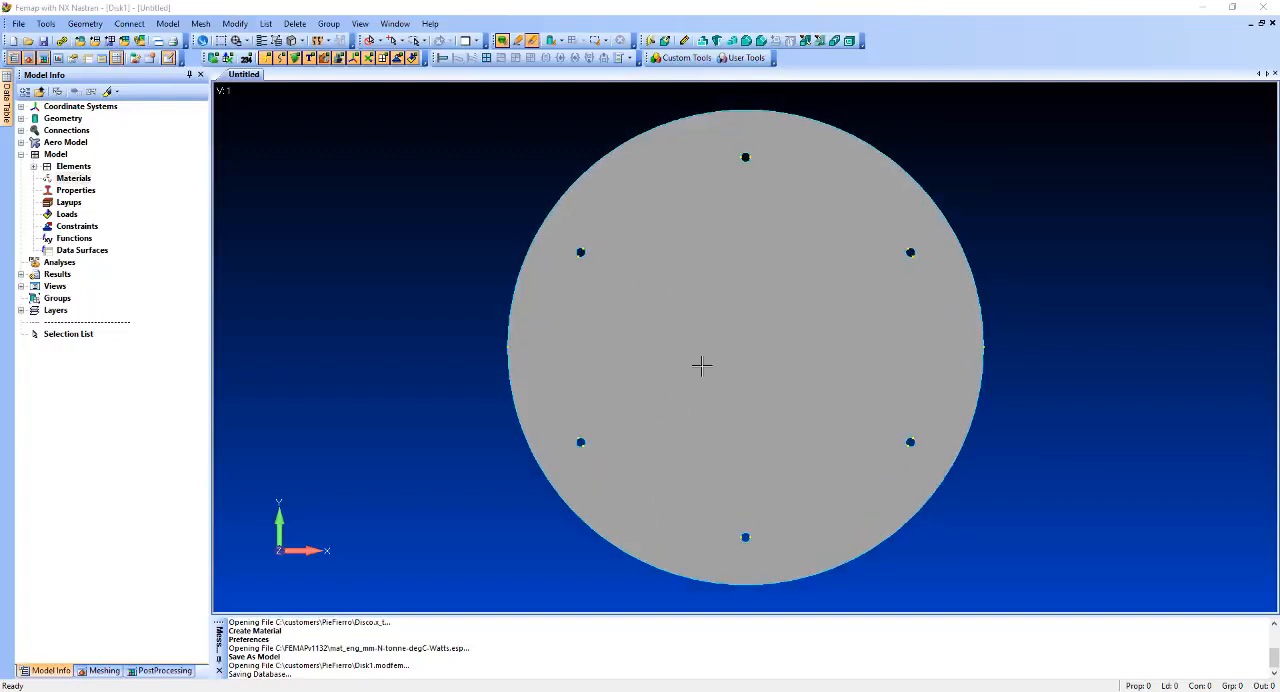
left_click(200, 23)
mouse_move(240, 67)
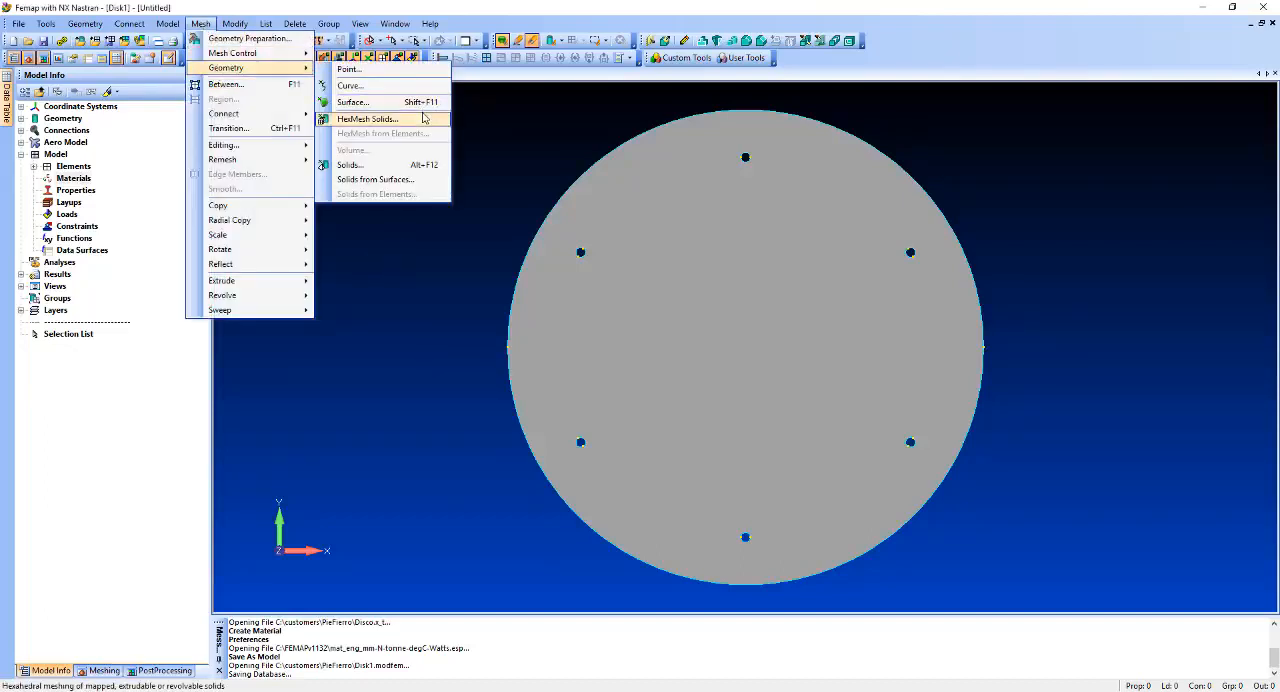
left_click(407, 167)
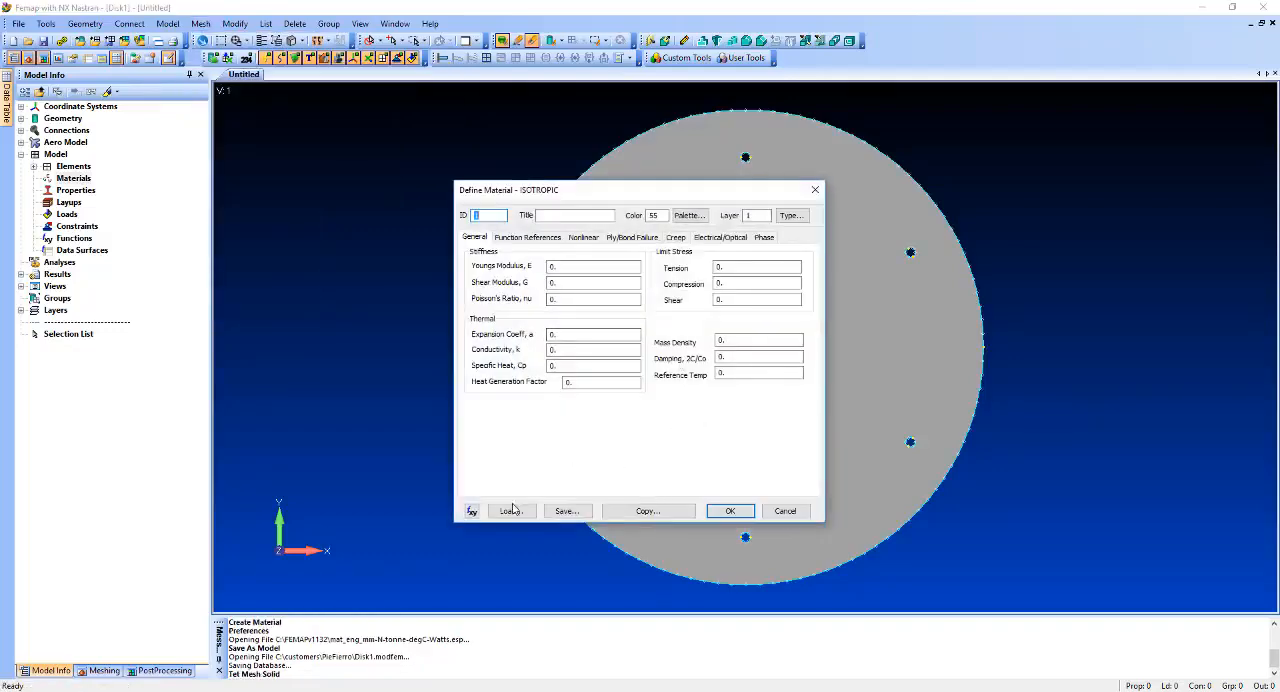
left_click(509, 511)
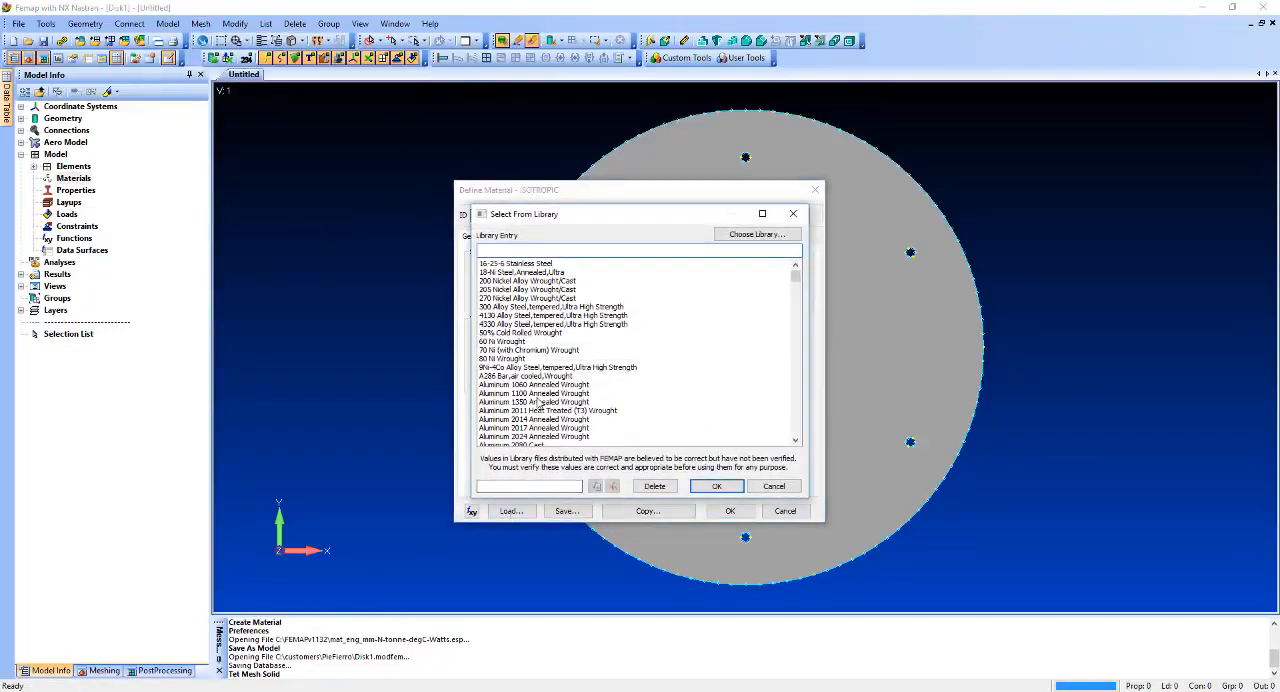
left_click(536, 393)
left_click(716, 486)
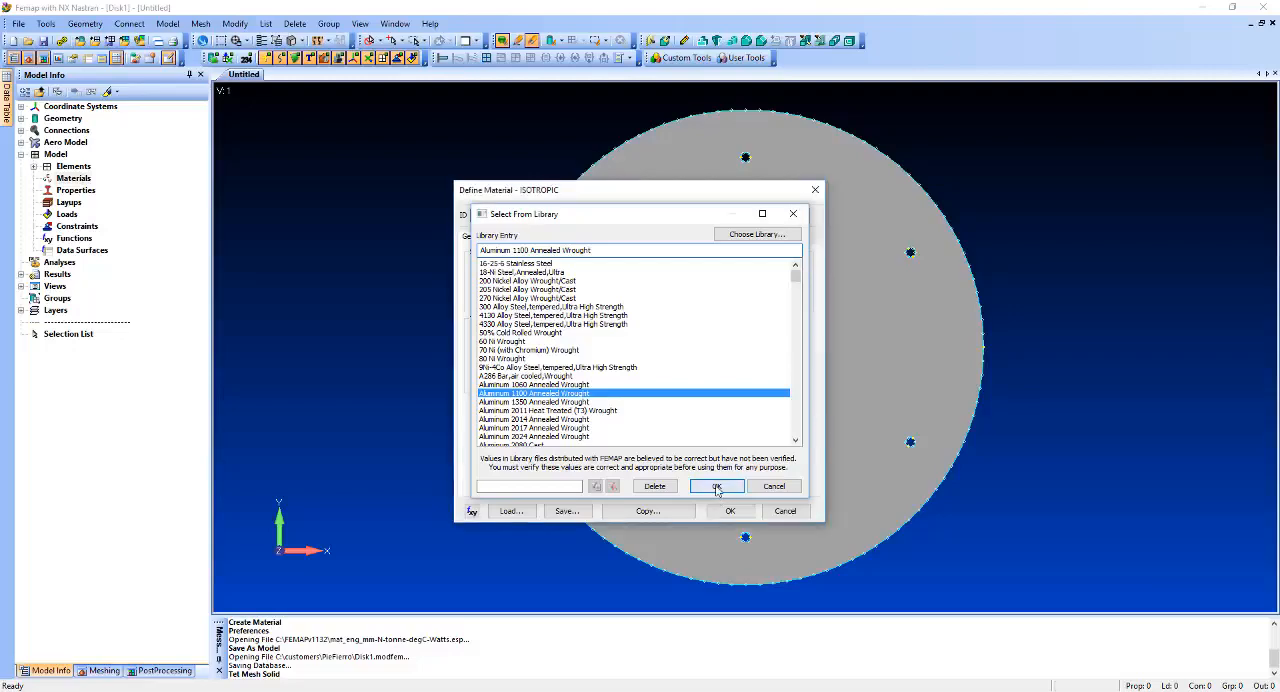
left_click(730, 510)
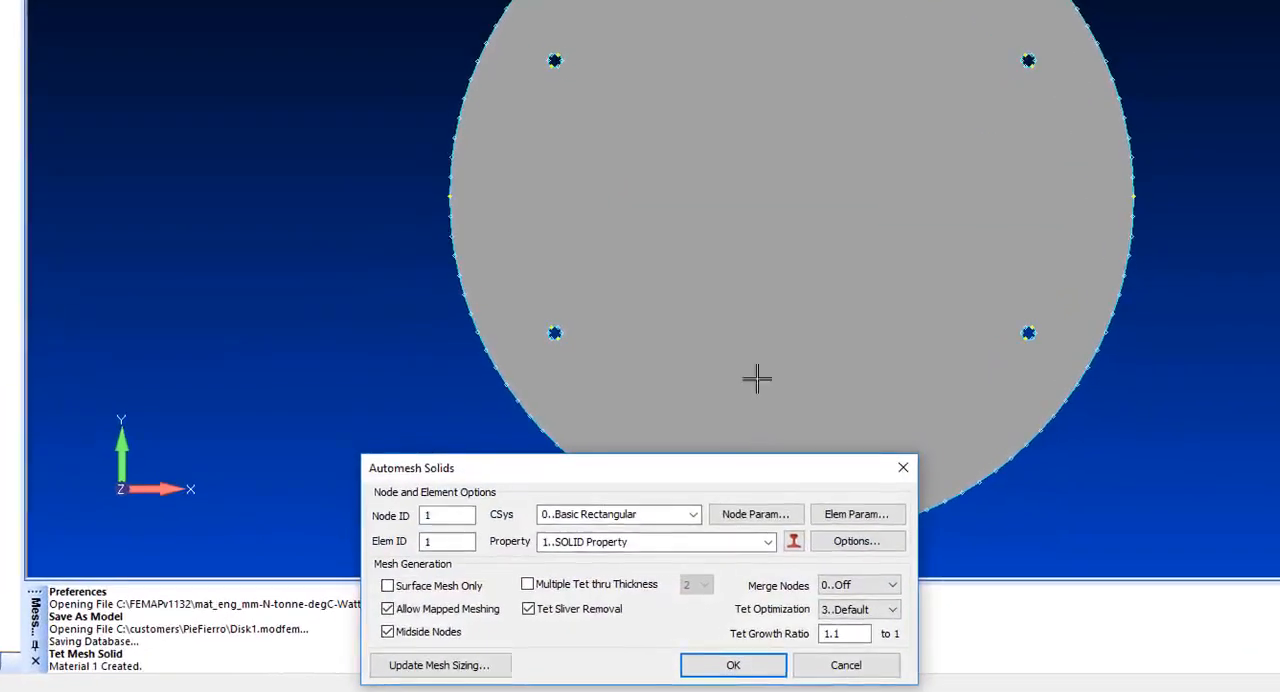
Mesh the disk with a max angle tolerance of 12.5 and the maximum-elements-on-small-feature limit turned off.
left_click(474, 672)
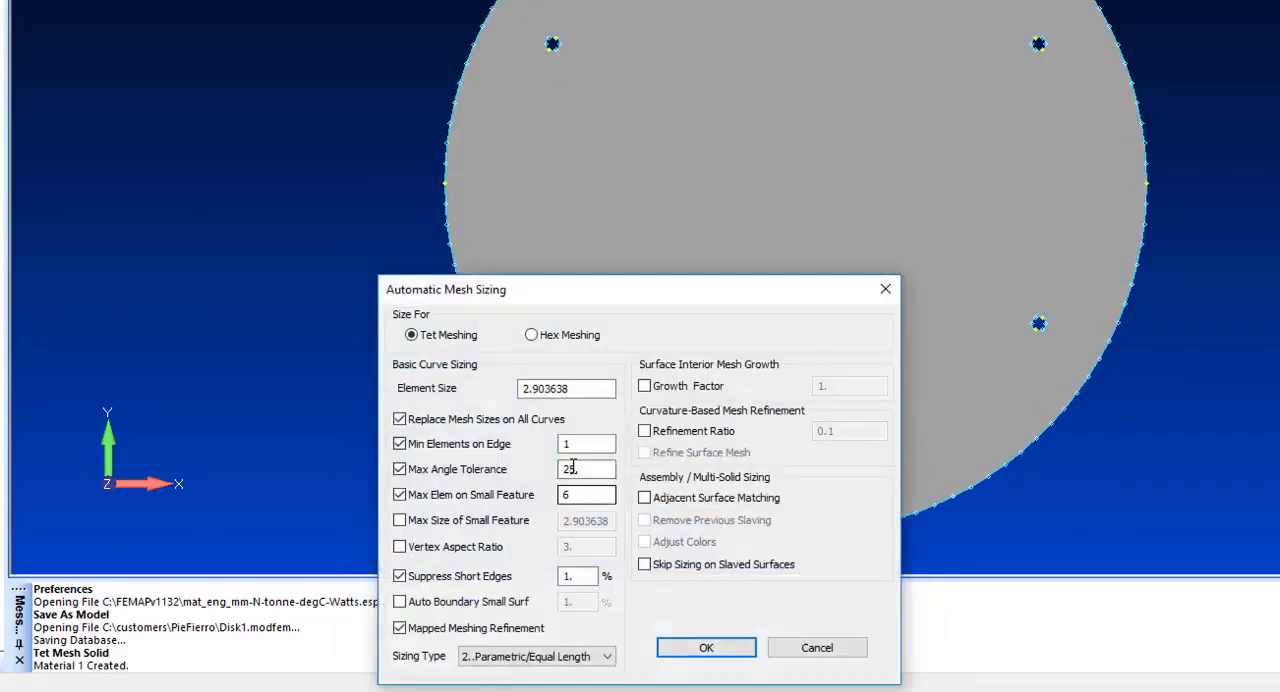
double_click(547, 466)
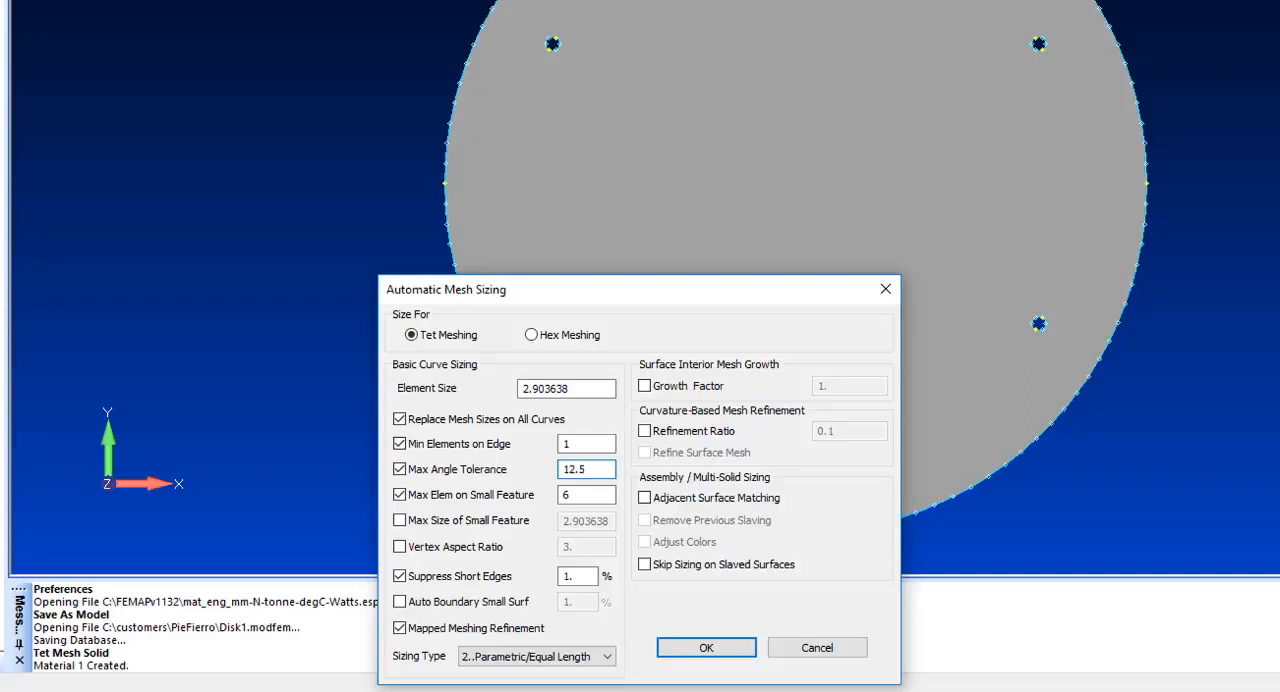
left_click(502, 496)
left_click(683, 650)
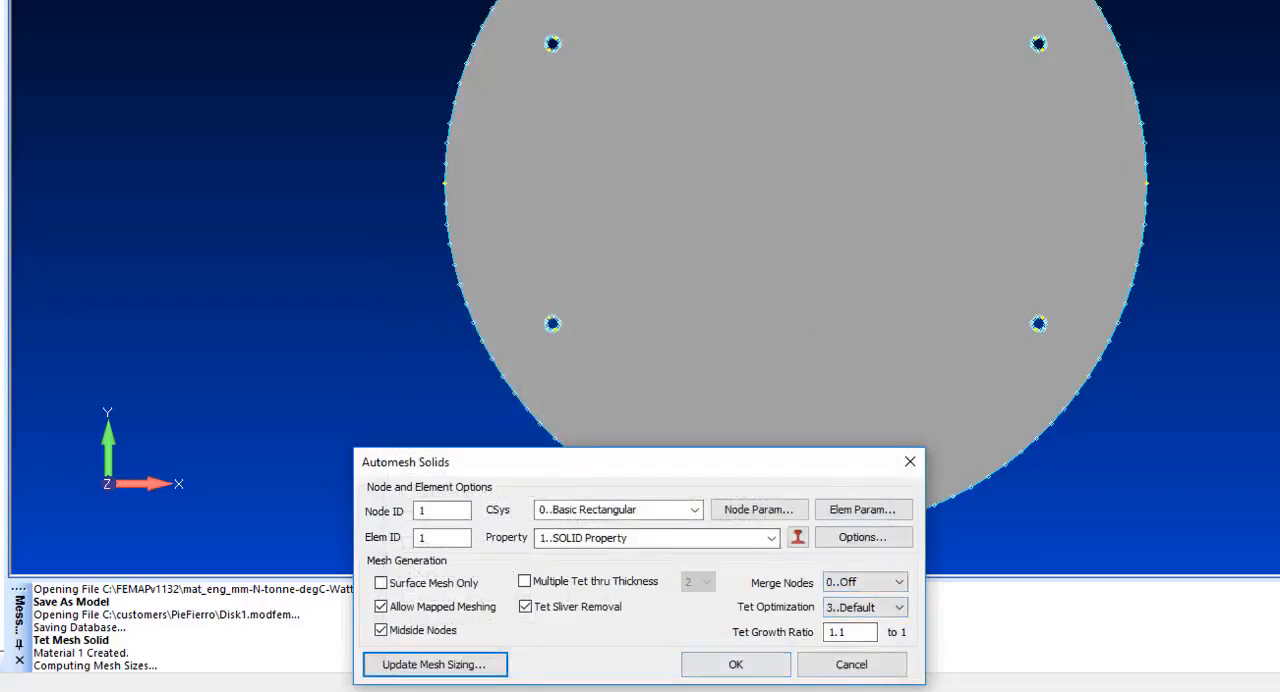
left_click(736, 665)
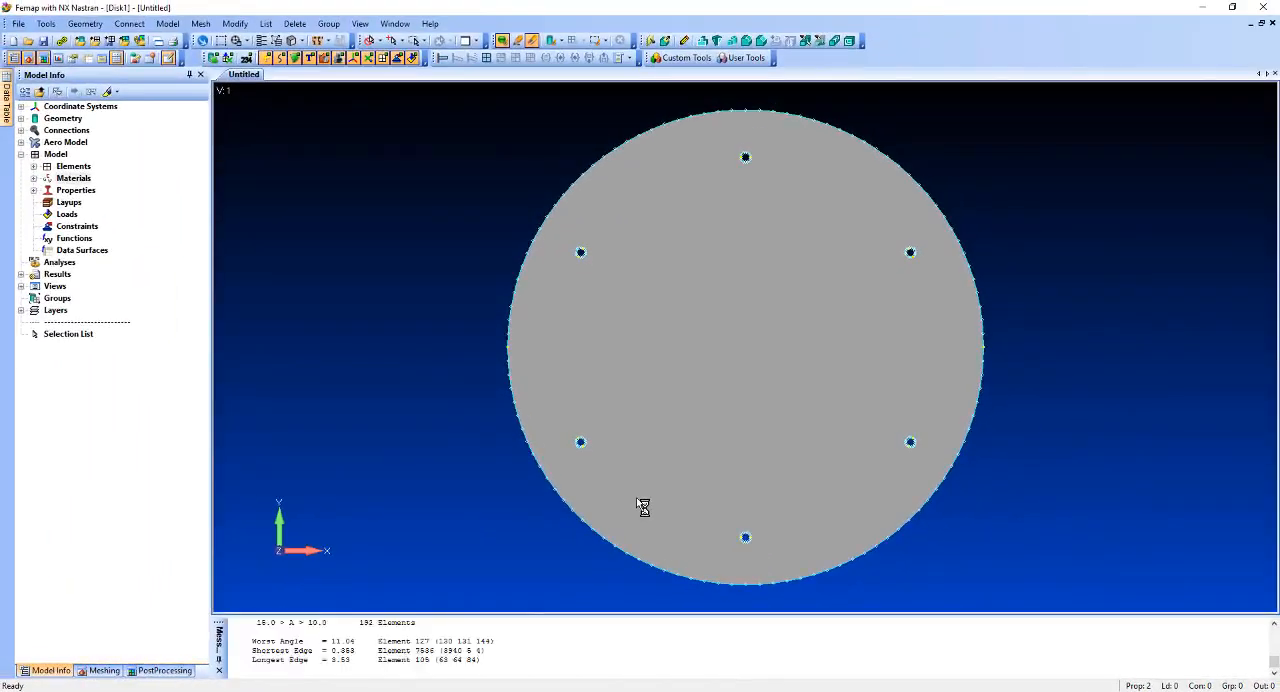
Examine the tetrahedral mesh across the disk and closely around the upper-left hole.
scroll(709, 342, "up", 5)
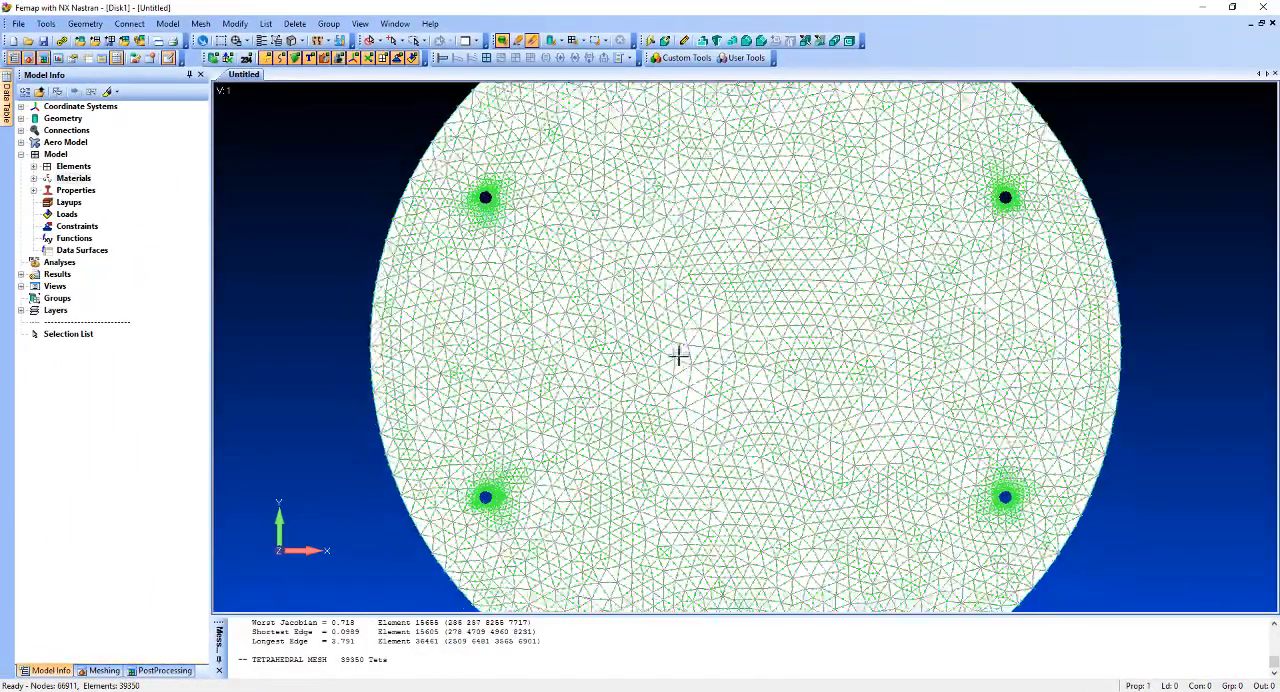
middle_click_drag(680, 356, 540, 411)
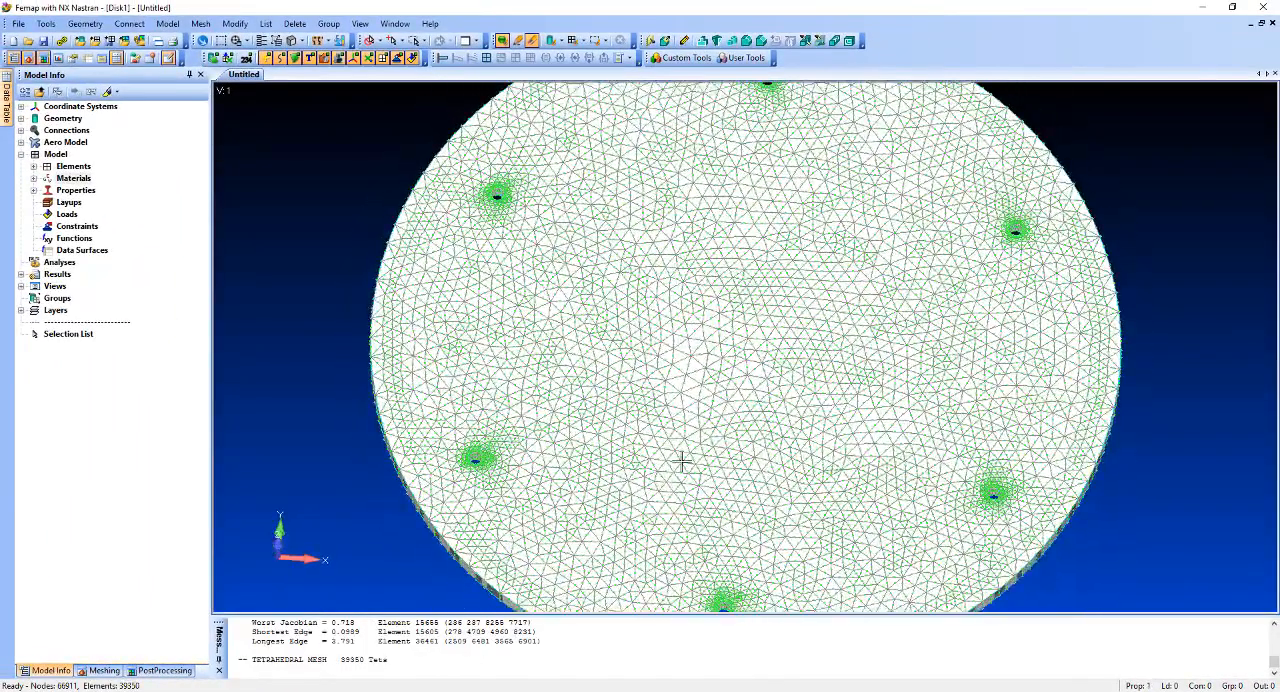
scroll(690, 465, "down", 3)
middle_click_drag(694, 326, 697, 389)
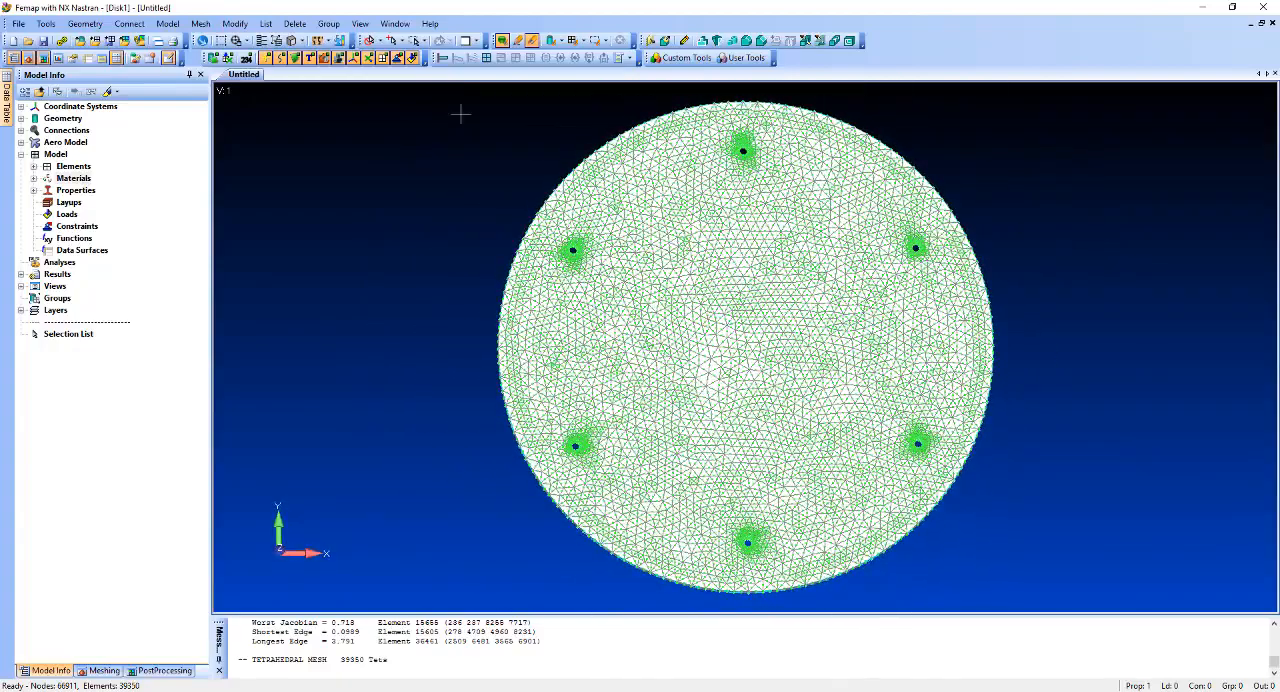
left_click(220, 40)
left_click(551, 232)
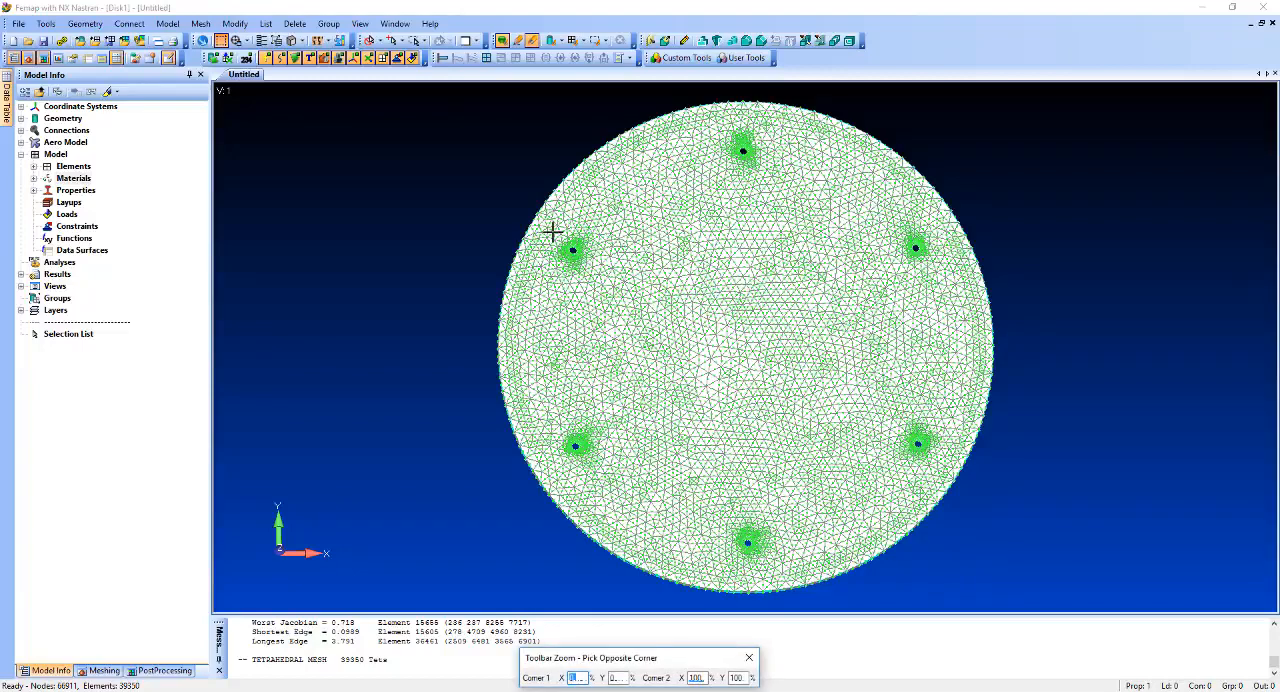
left_click(594, 264)
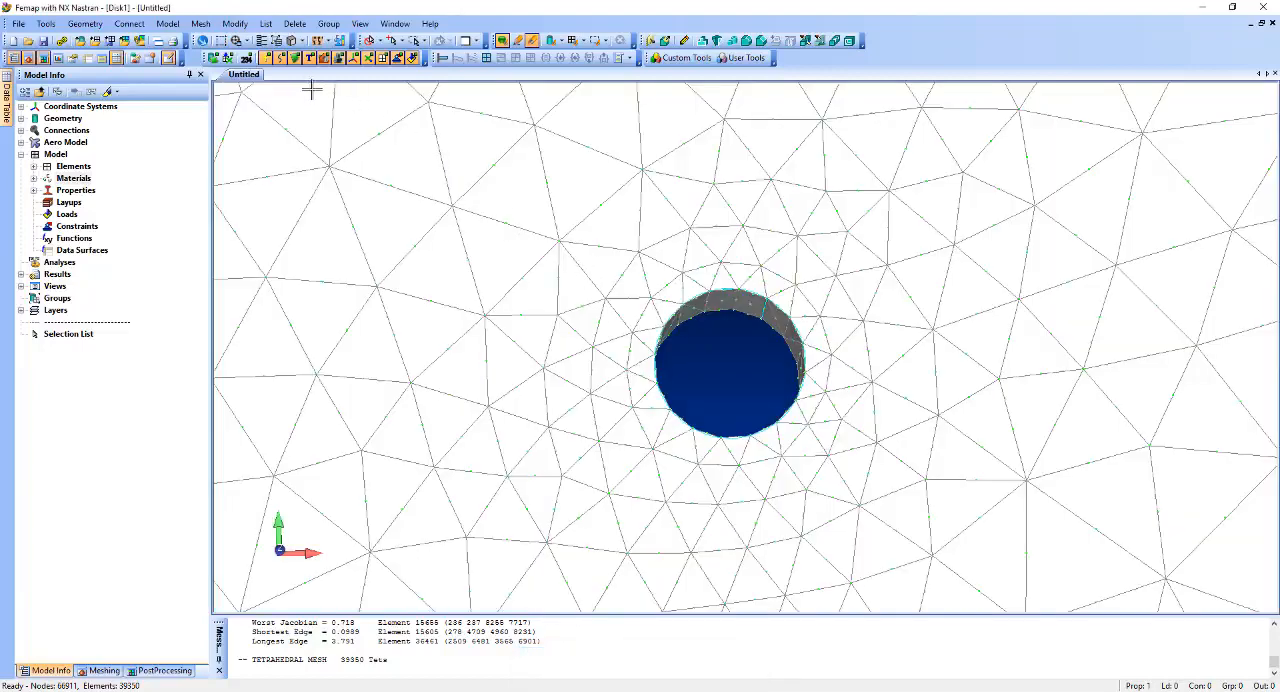
Begin defining a new rigid element of the RBE3 (Interpolation) kind.
left_click(167, 23)
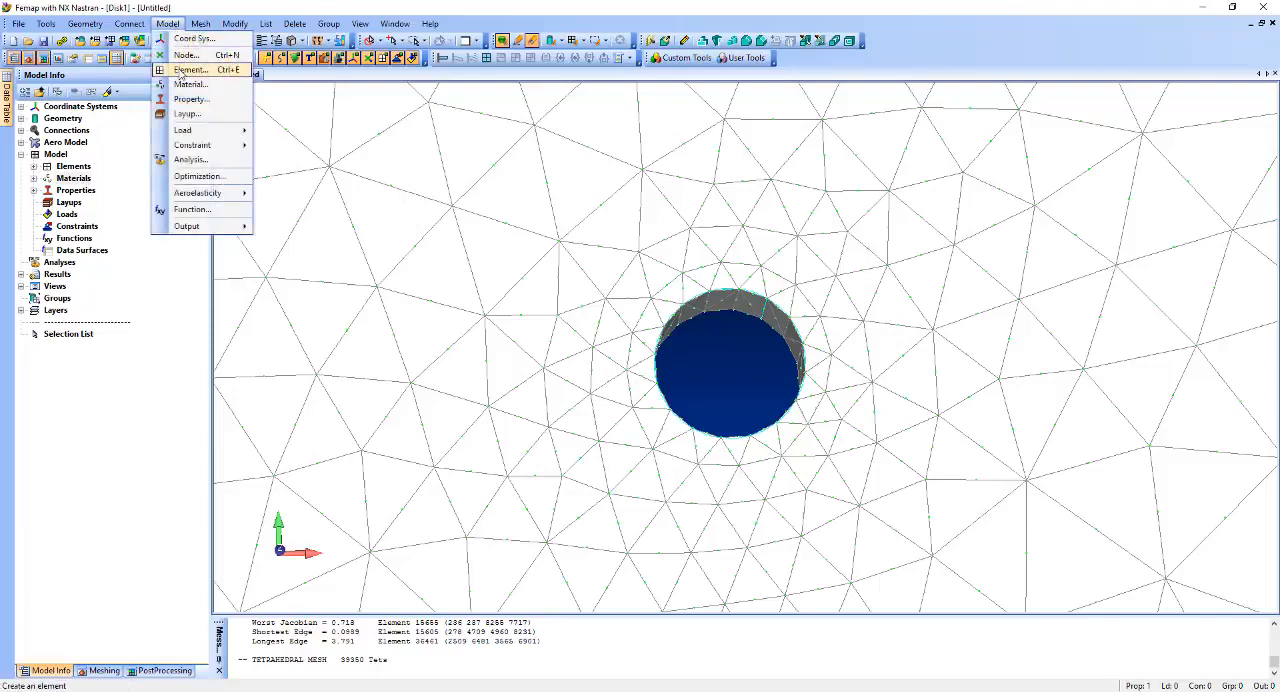
left_click(190, 70)
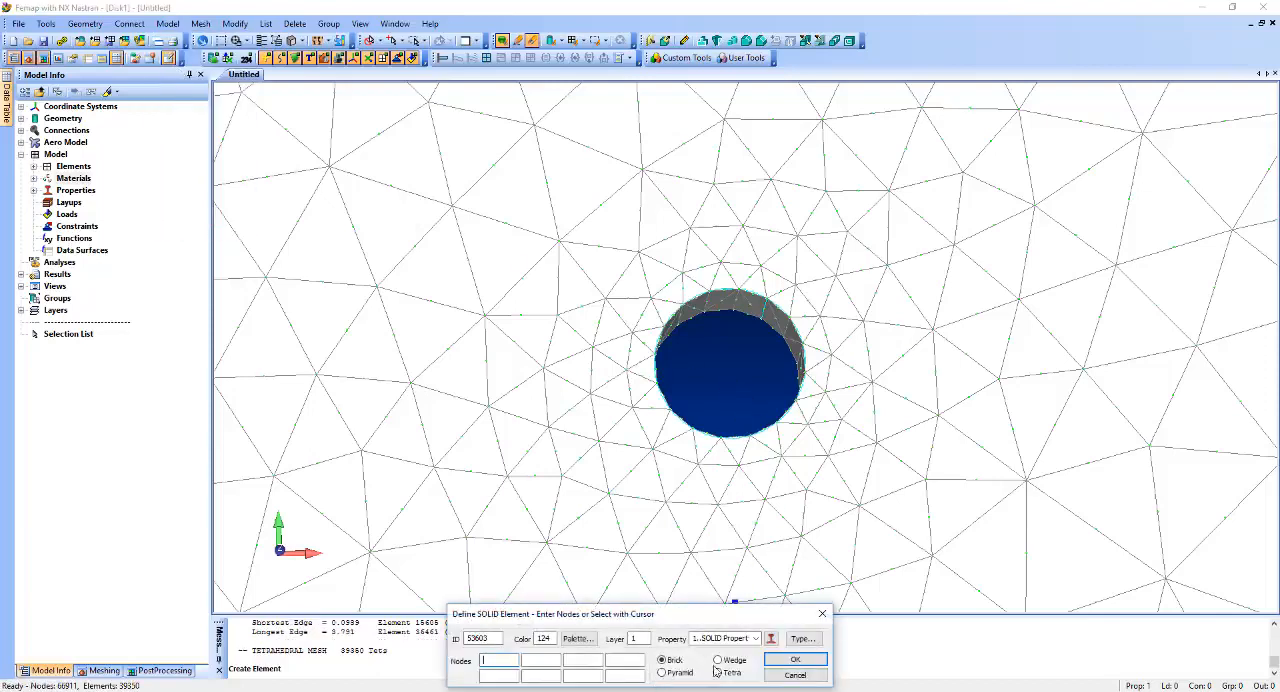
left_click(801, 639)
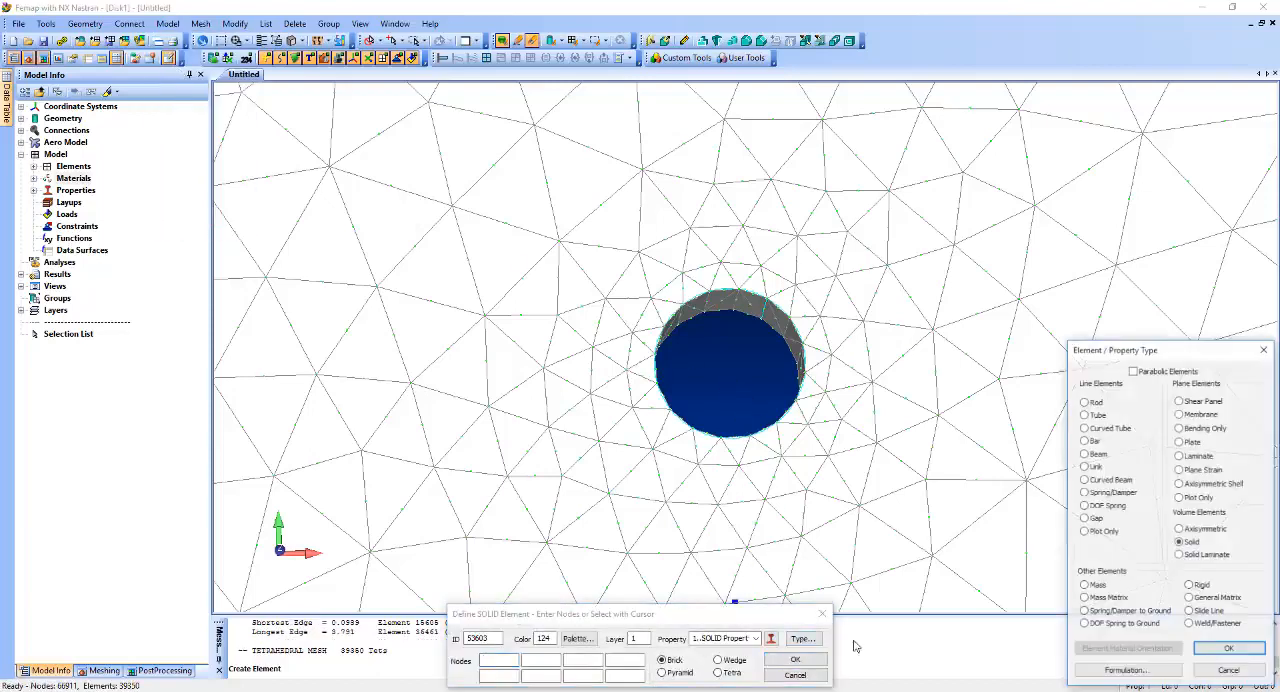
left_click(1197, 587)
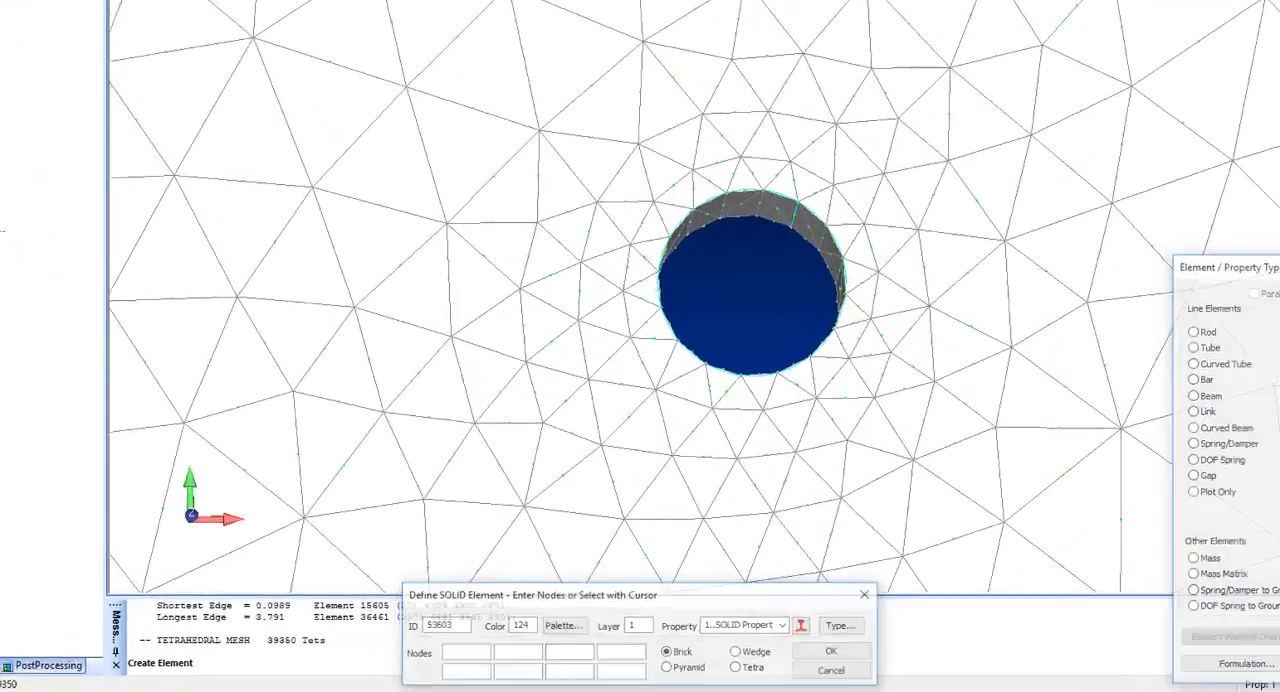
left_click(1230, 649)
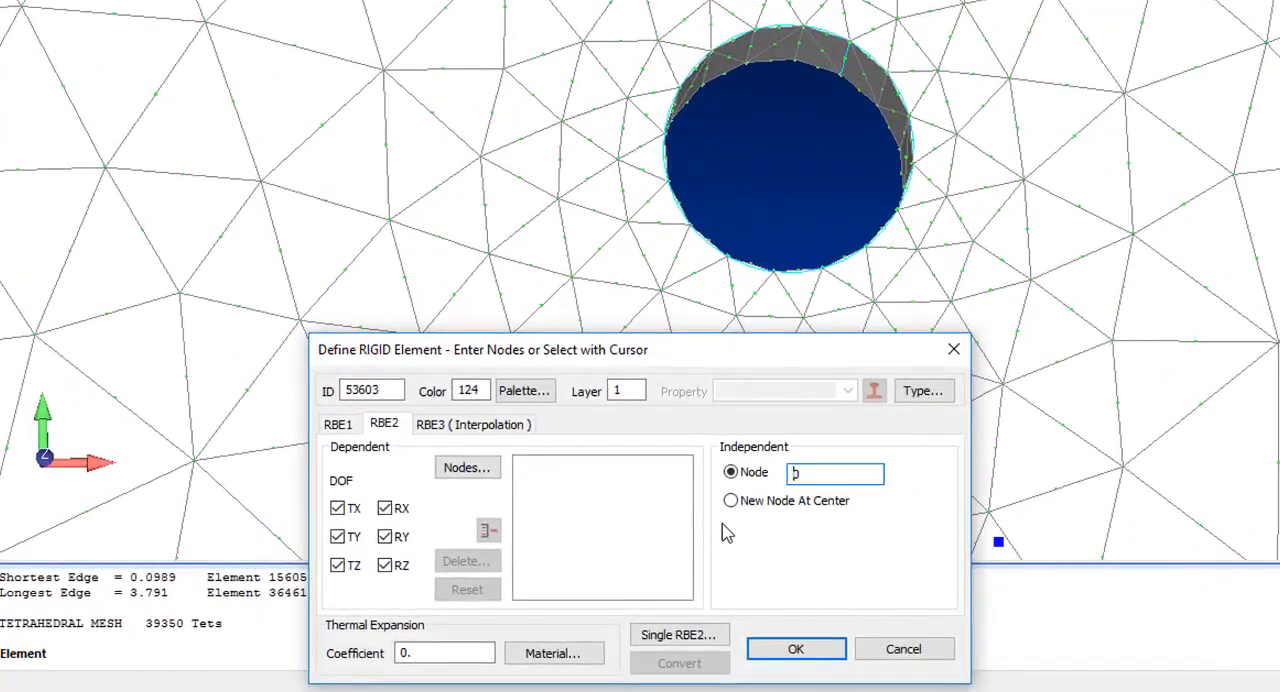
left_click(503, 430)
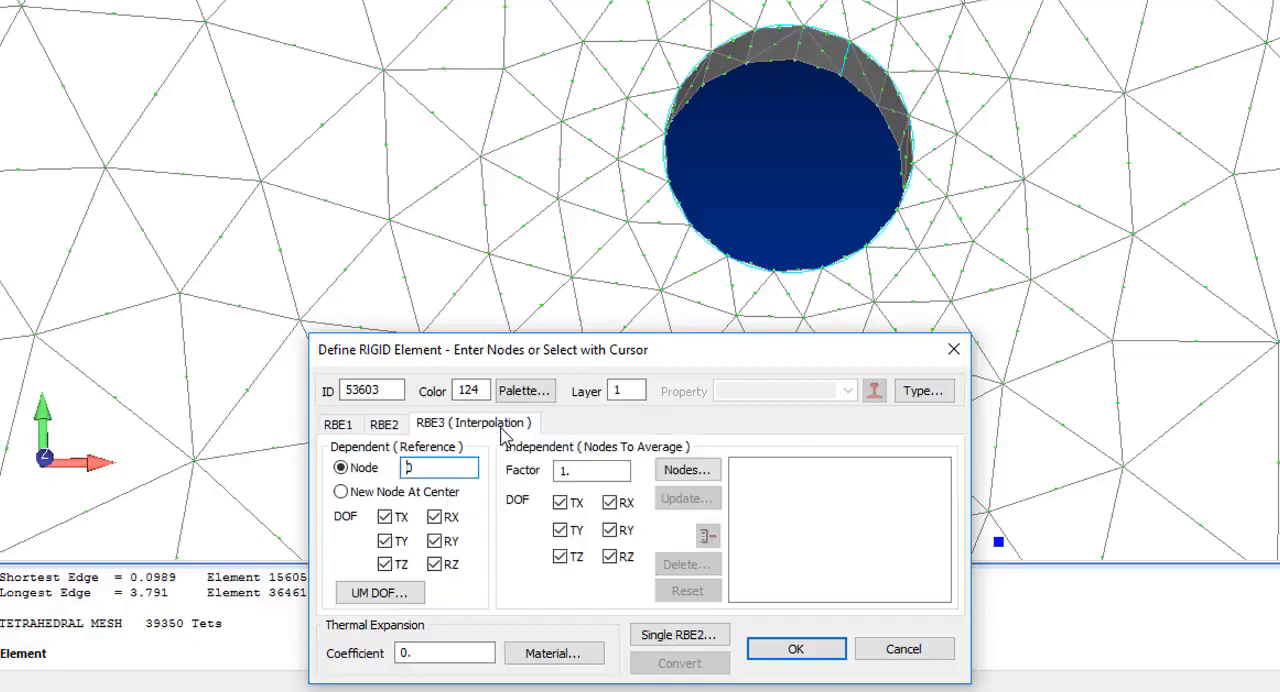
Exclude the RX, RY and RZ rotations from both the dependent and independent degrees of freedom of the RBE3 element.
left_click(436, 517)
left_click(434, 541)
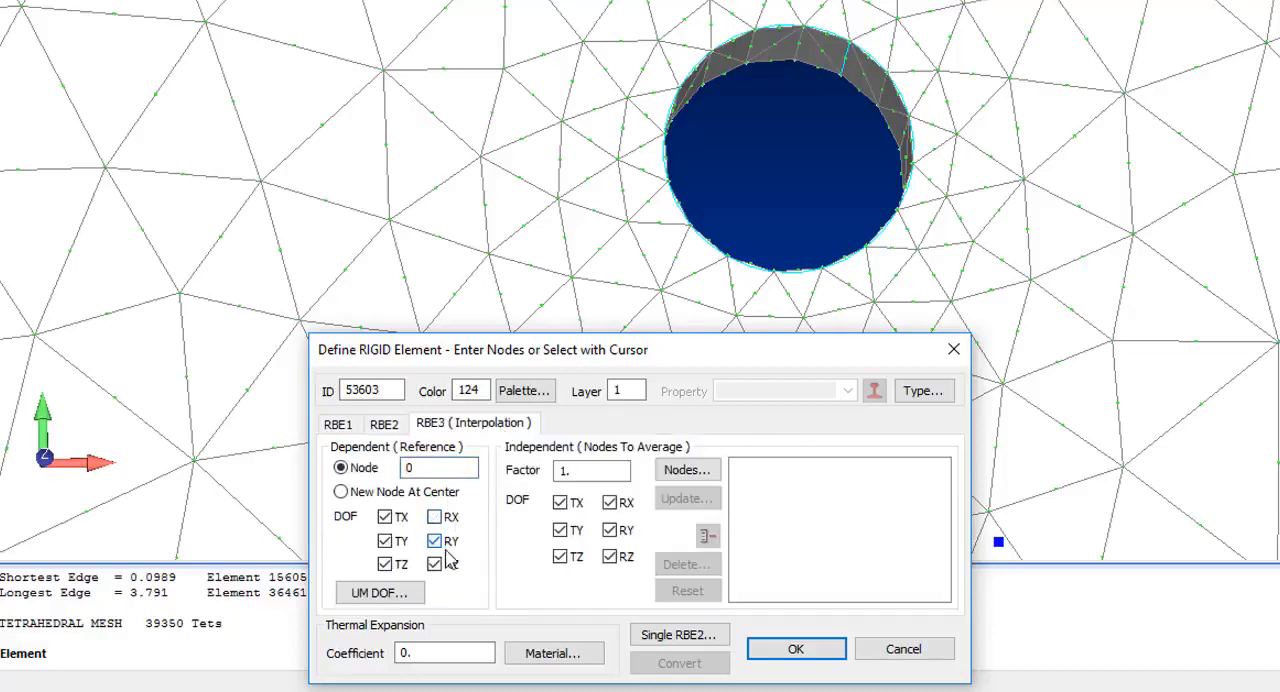
left_click(434, 564)
left_click(611, 503)
left_click(611, 530)
left_click(612, 556)
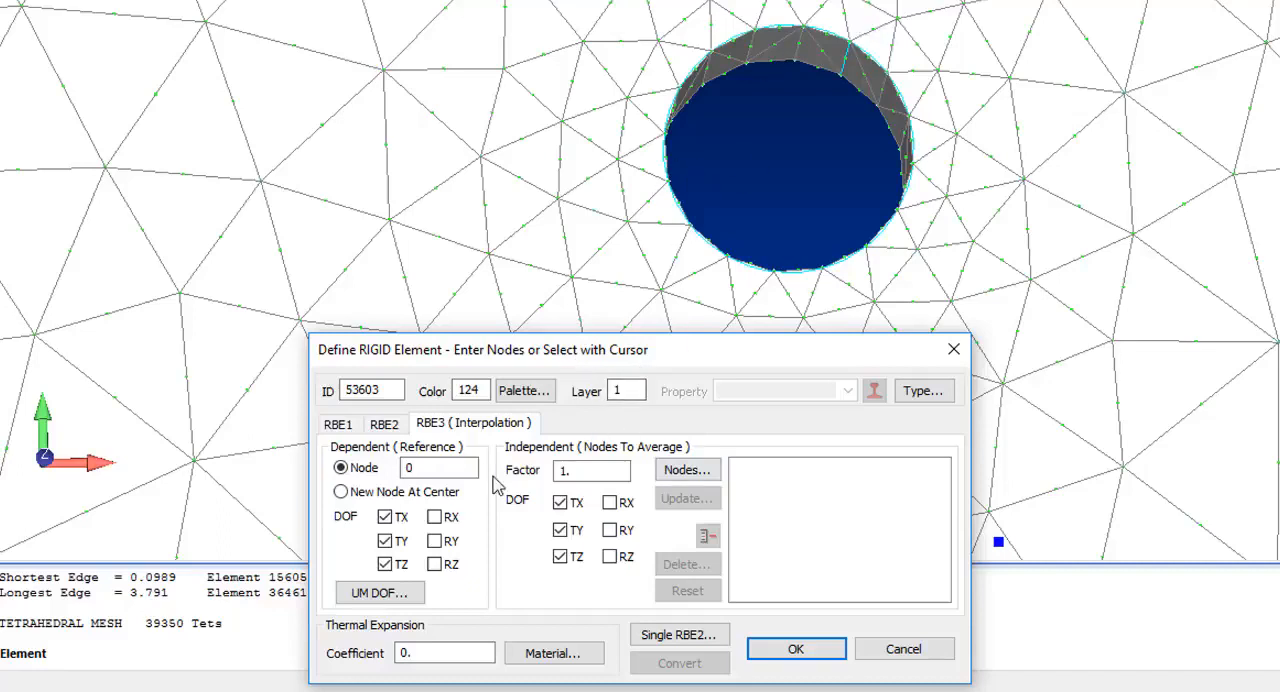
Create the RBE3 element with a new node at center, averaging the nodes on the upper-left hole's surface.
left_click(425, 492)
left_click(690, 471)
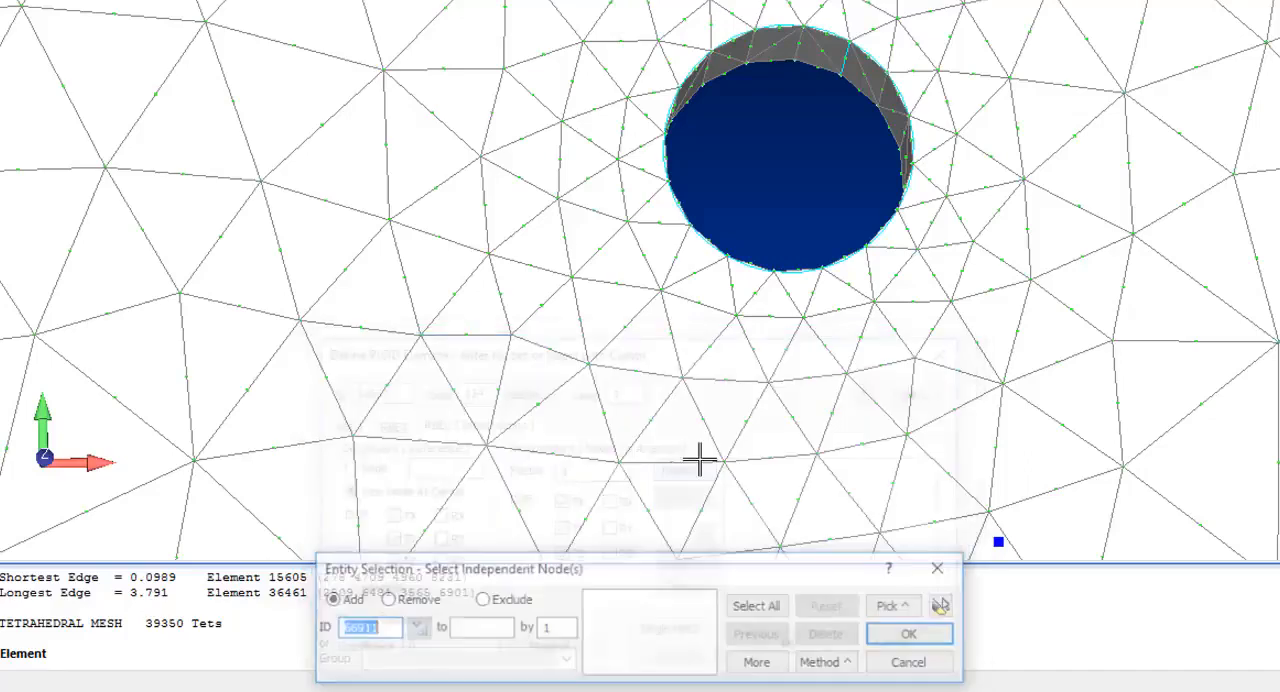
left_click(829, 663)
left_click(857, 632)
left_click(714, 151)
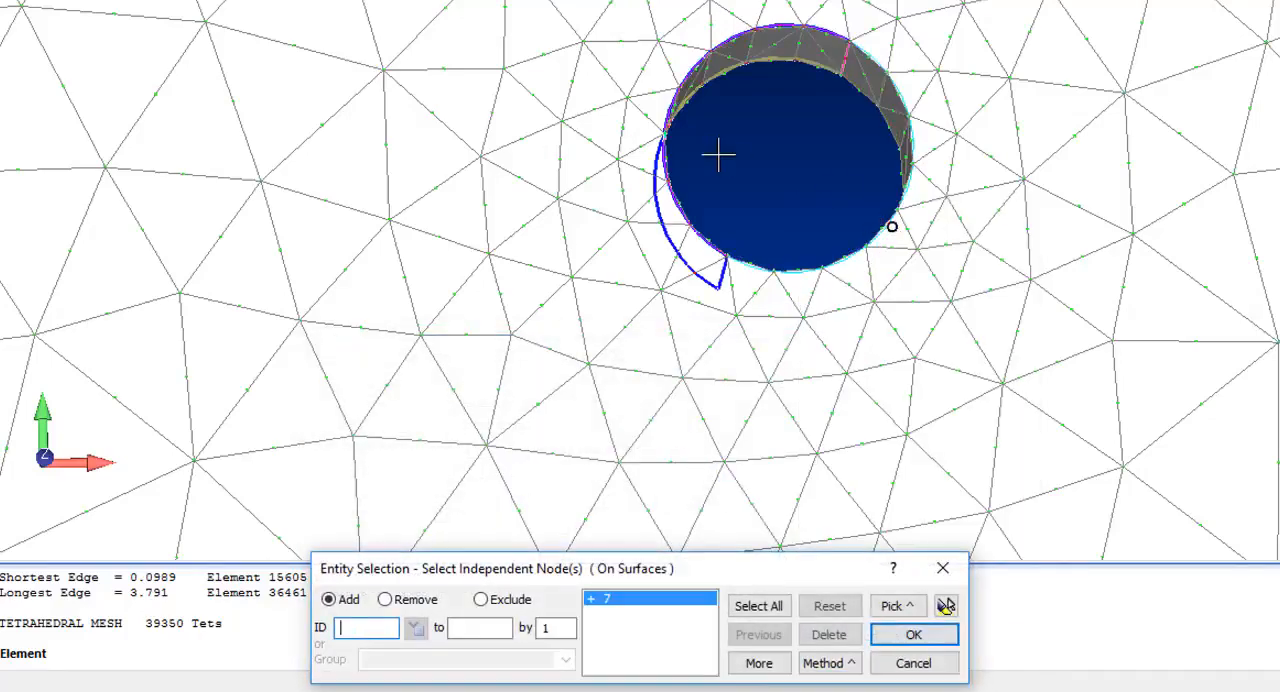
key("Return")
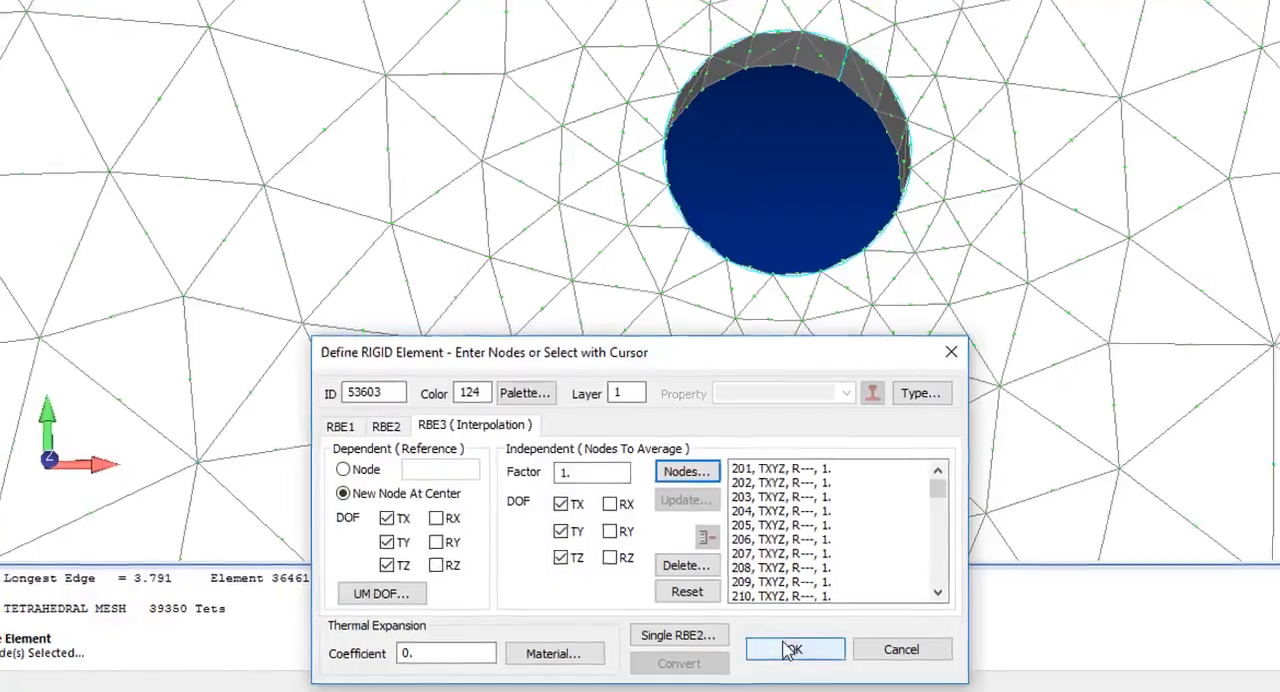
left_click(795, 649)
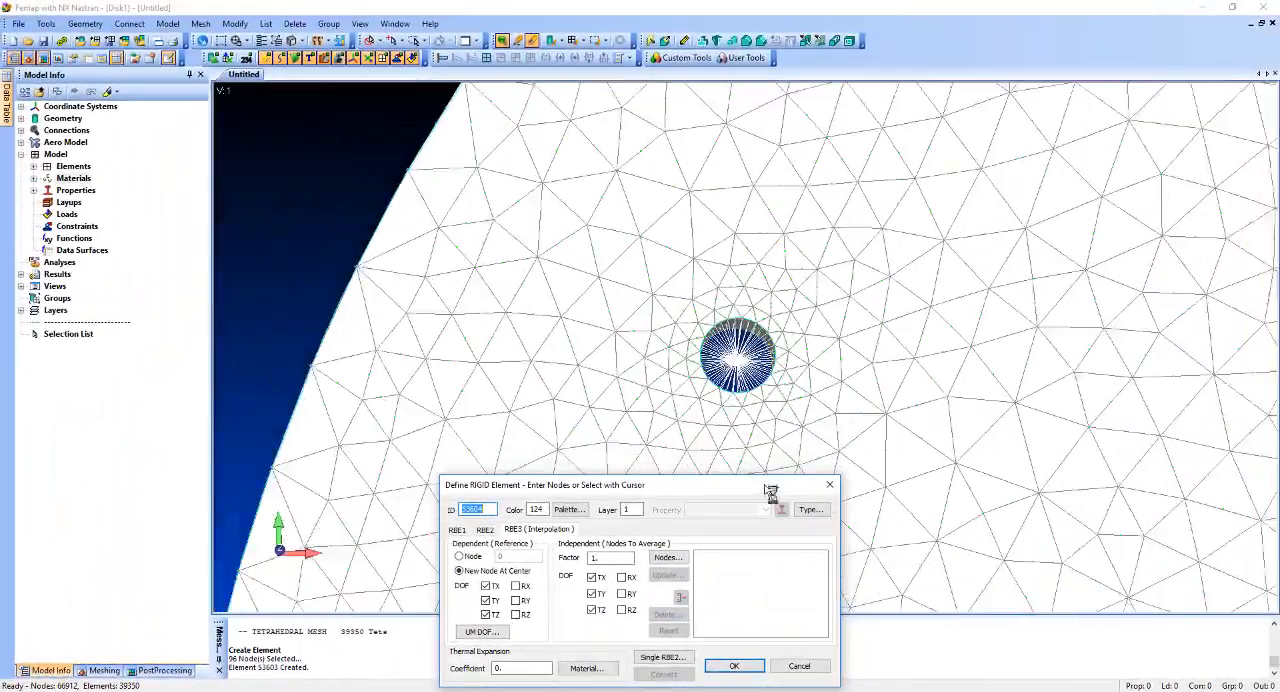
Create an RBE3 element with a new center node for the lower-left hole, using the nodes on its surface.
scroll(768, 488, "down", 5)
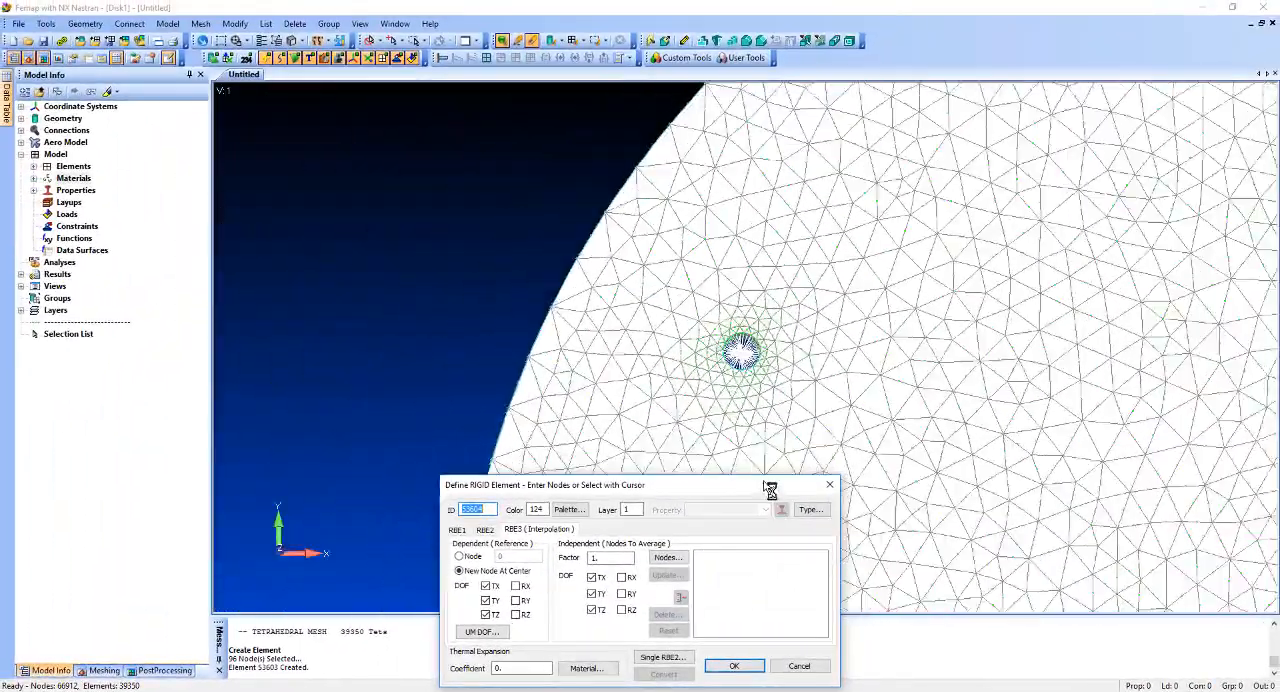
middle_click_drag(914, 403, 924, 45, "ctrl")
middle_click_drag(862, 350, 858, 212, "ctrl")
scroll(864, 294, "up", 6)
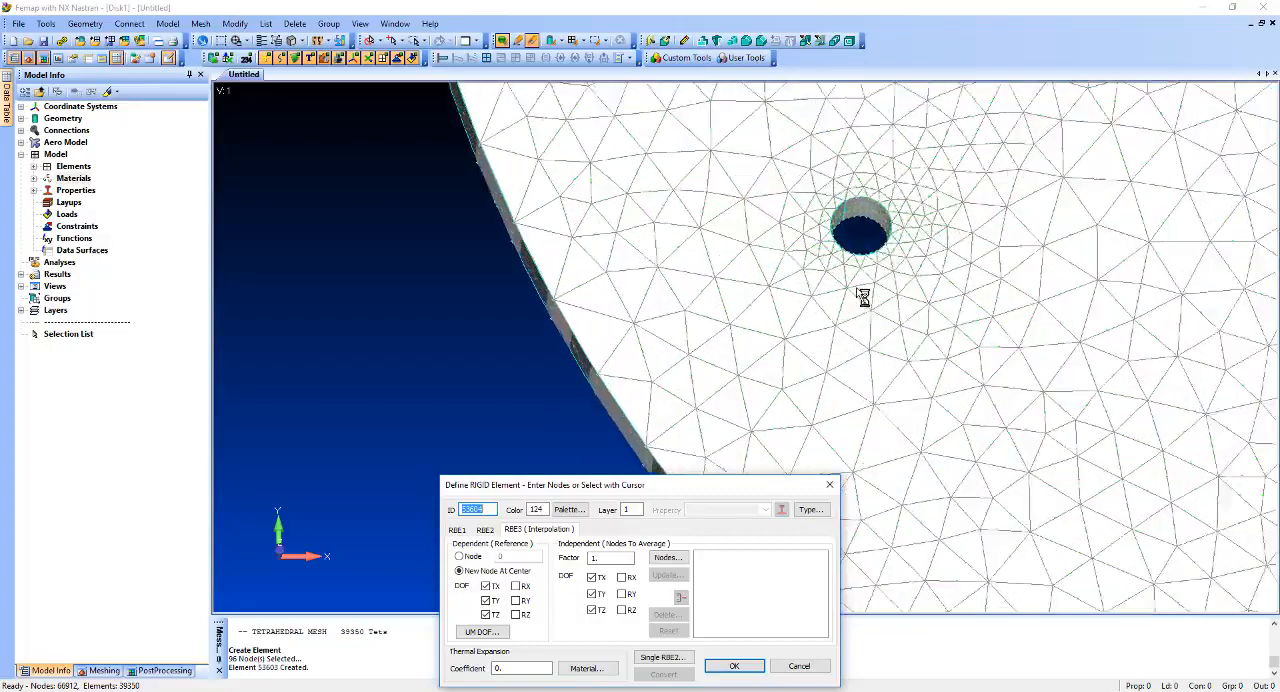
left_click(669, 557)
left_click(755, 668)
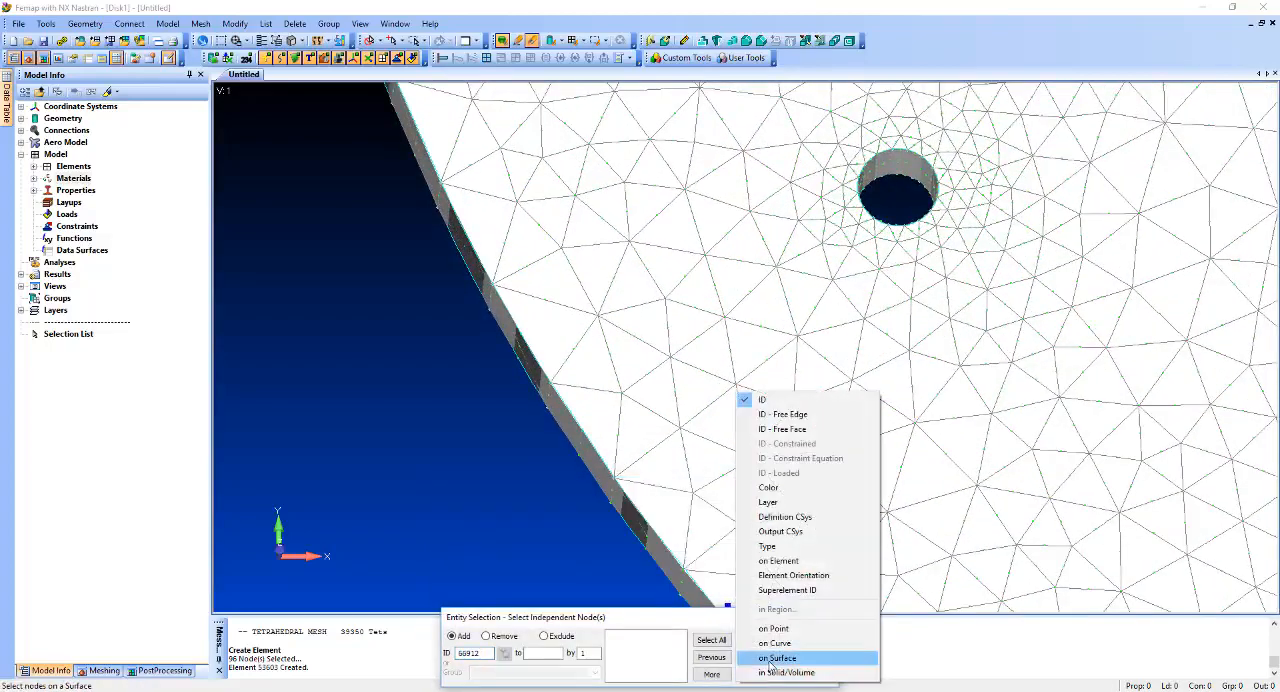
left_click(800, 655)
left_click(910, 175)
left_click(805, 657)
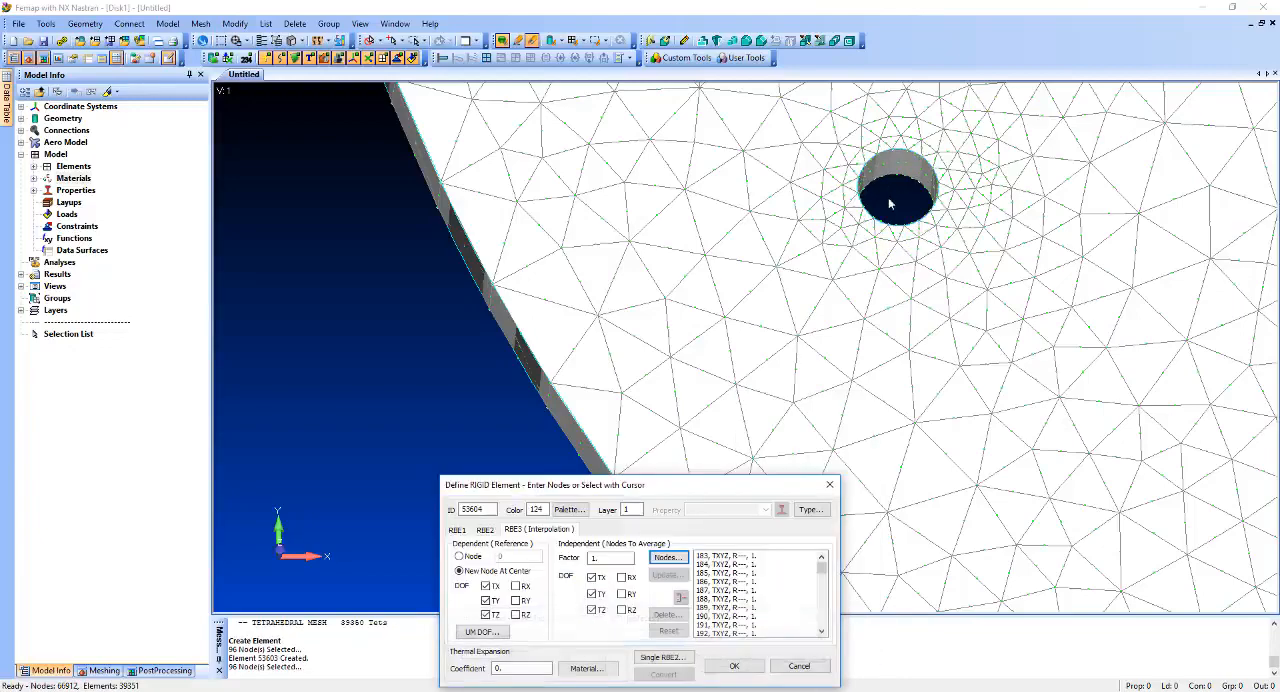
left_click(748, 665)
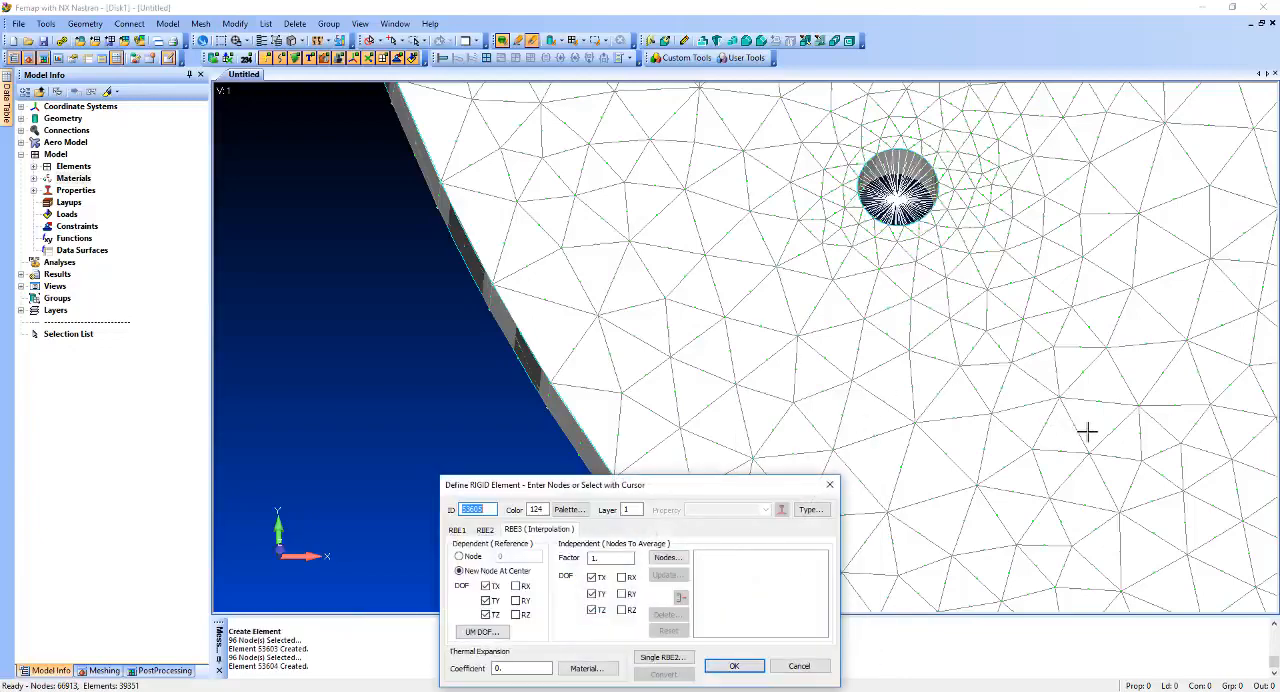
Create an RBE3 element with a new center node for the disk's bottom hole, using the nodes on its surfaces.
middle_click_drag(1086, 431, 543, 171, "ctrl")
middle_click_drag(950, 435, 793, 373, "ctrl")
middle_click_drag(1206, 449, 757, 183, "ctrl")
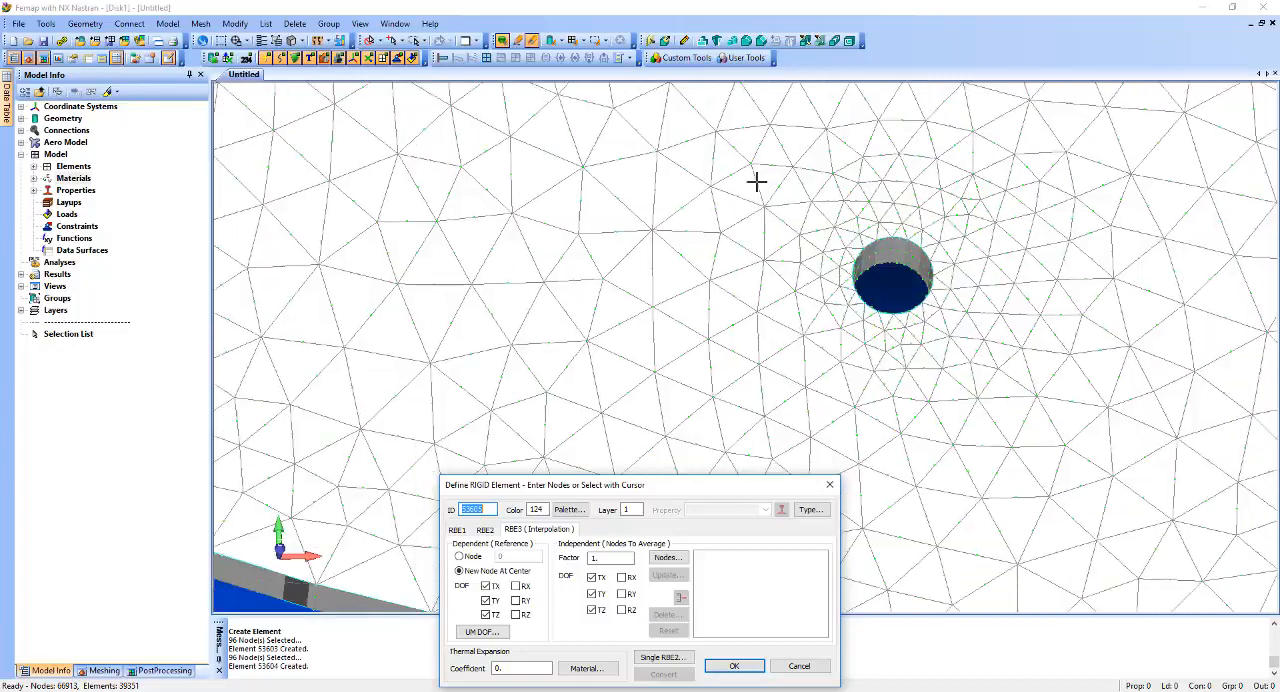
left_click(668, 558)
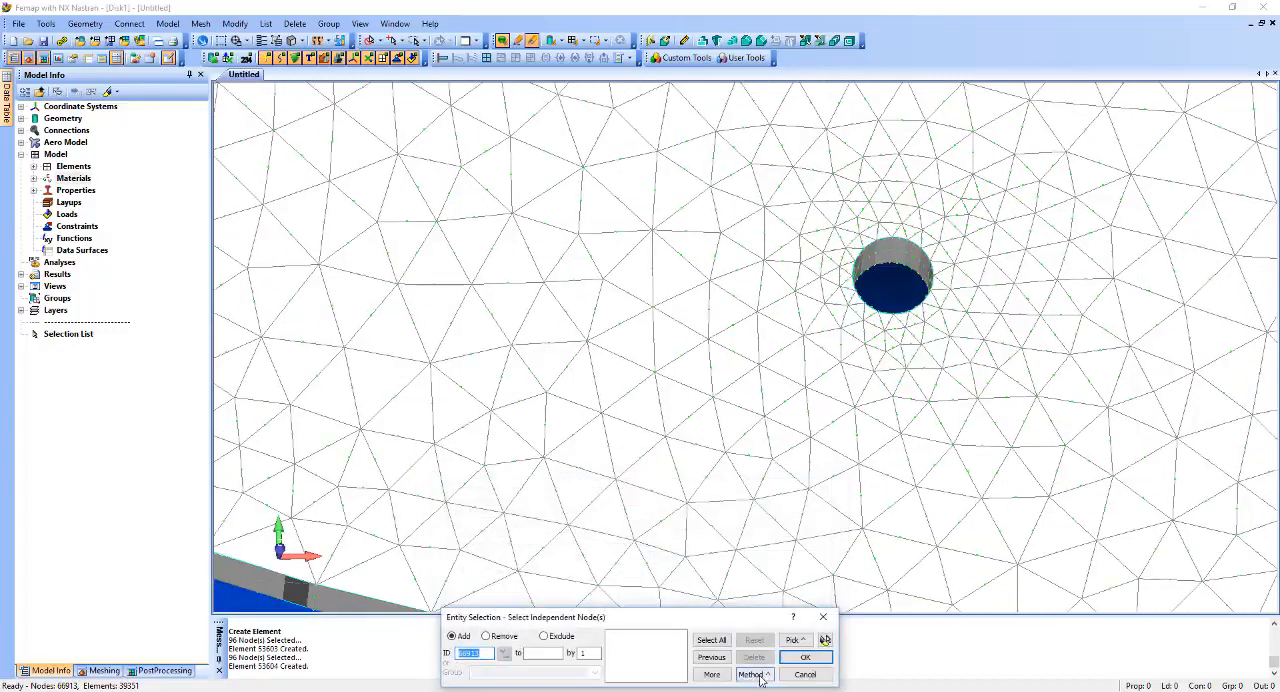
left_click(749, 673)
left_click(790, 656)
left_click(883, 326)
left_click(889, 320)
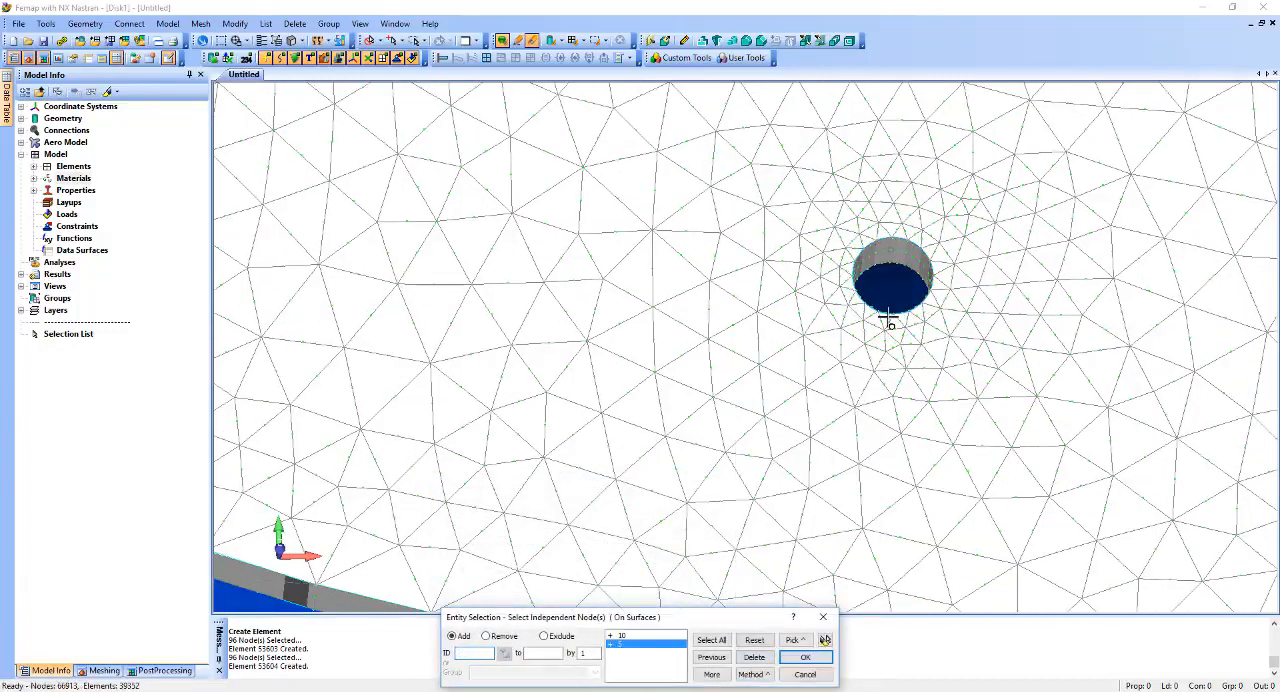
key("Return")
left_click(734, 666)
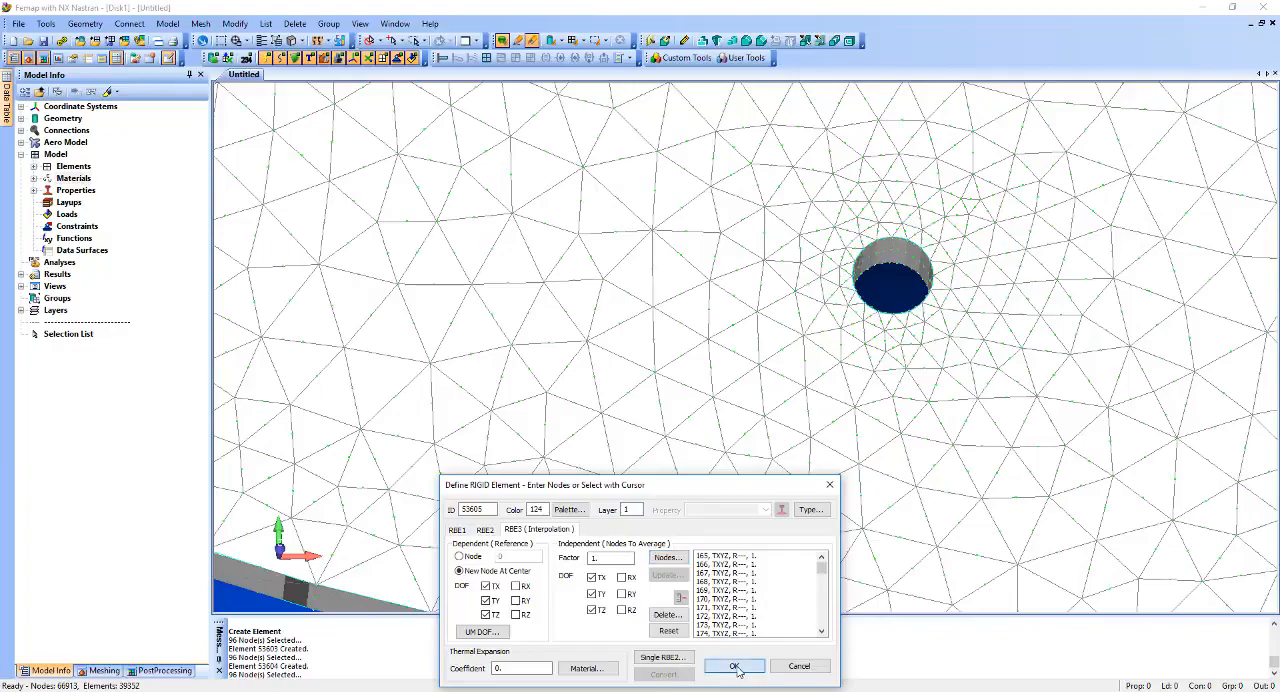
Create an RBE3 element with a new center node for the disk's lower-right hole, averaging the nodes on its surfaces.
middle_click_drag(1040, 312, 763, 342)
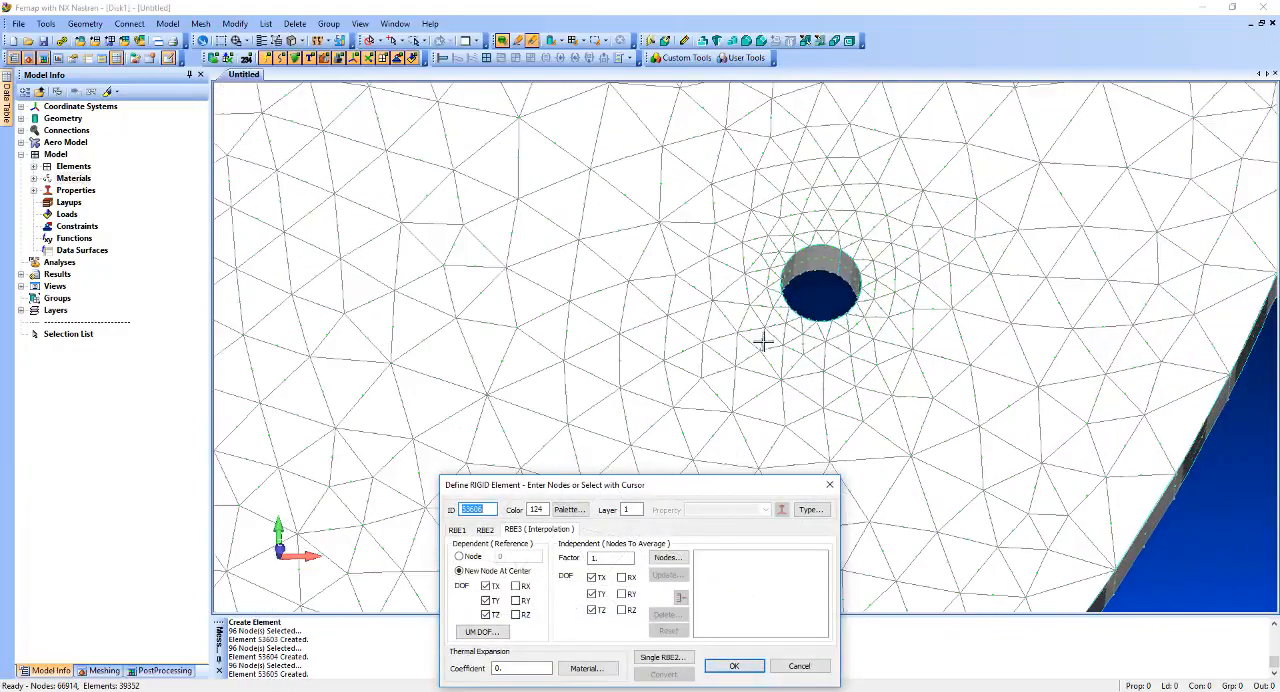
left_click(668, 558)
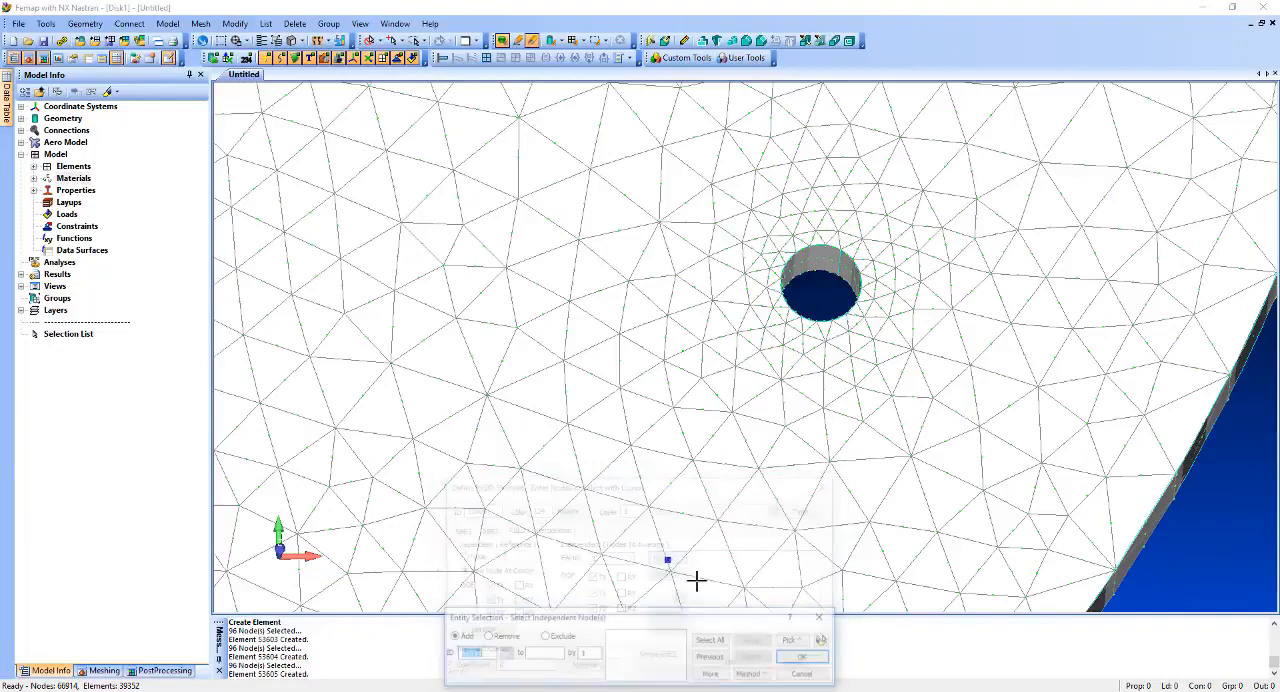
left_click(753, 675)
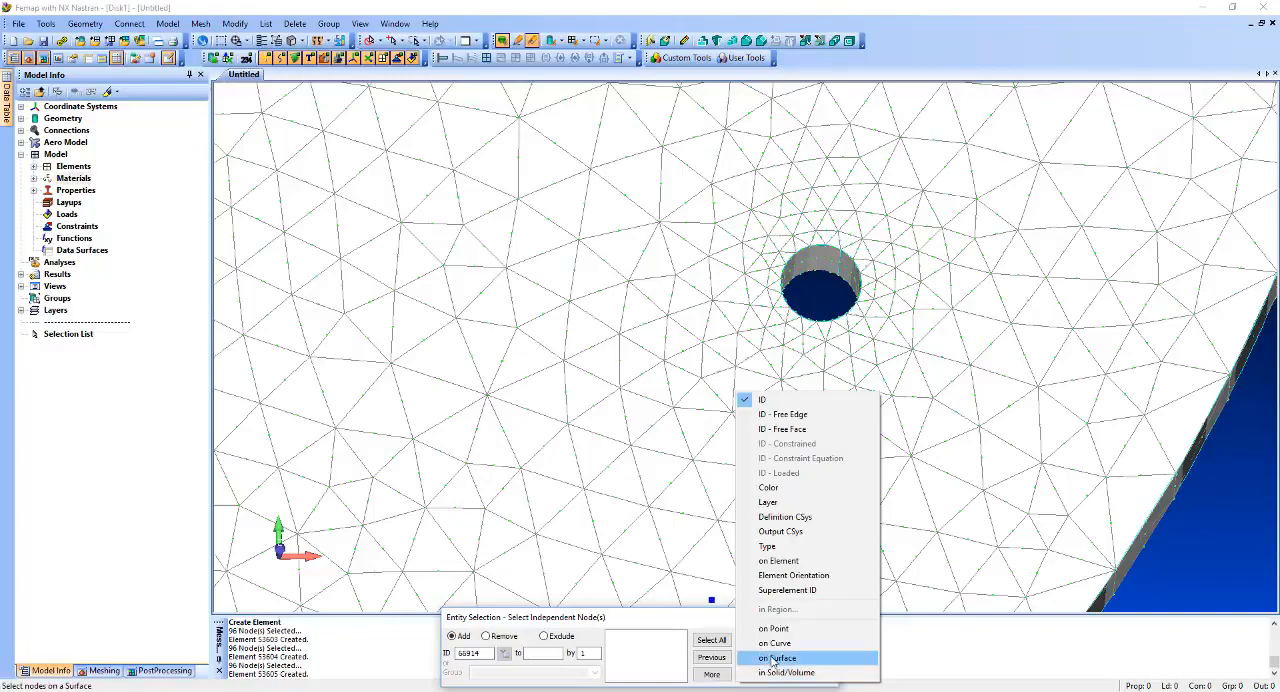
left_click(766, 657)
left_click(797, 325)
key("Return")
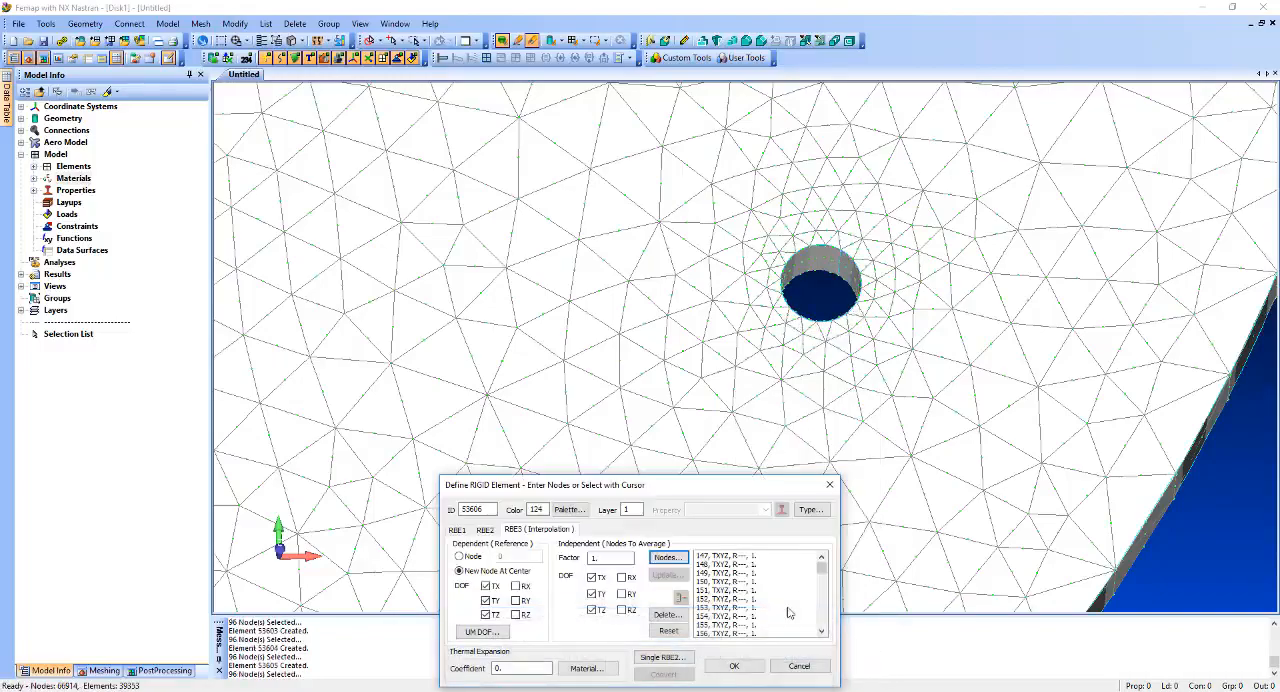
left_click(736, 665)
Create an RBE3 element with a new center node for the disk's upper-right hole, averaging the nodes on its surfaces.
middle_click_drag(940, 168, 883, 281, "ctrl")
scroll(883, 281, "down", 6)
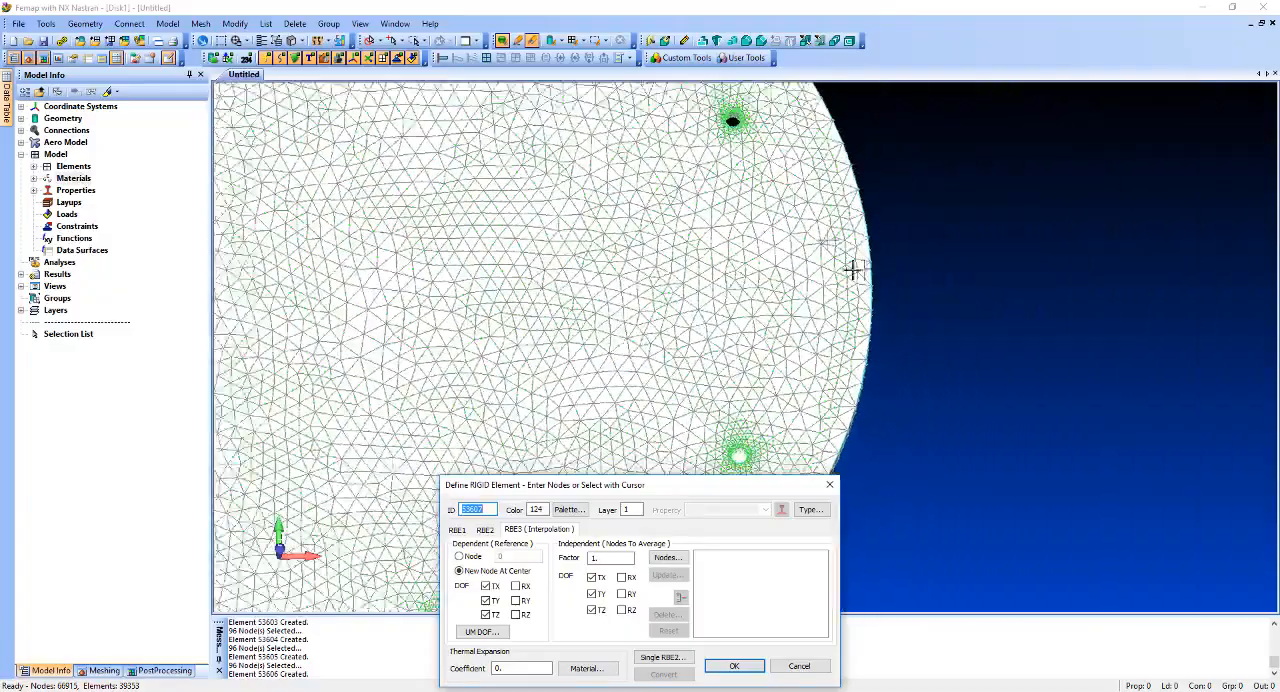
scroll(764, 396, "up", 5)
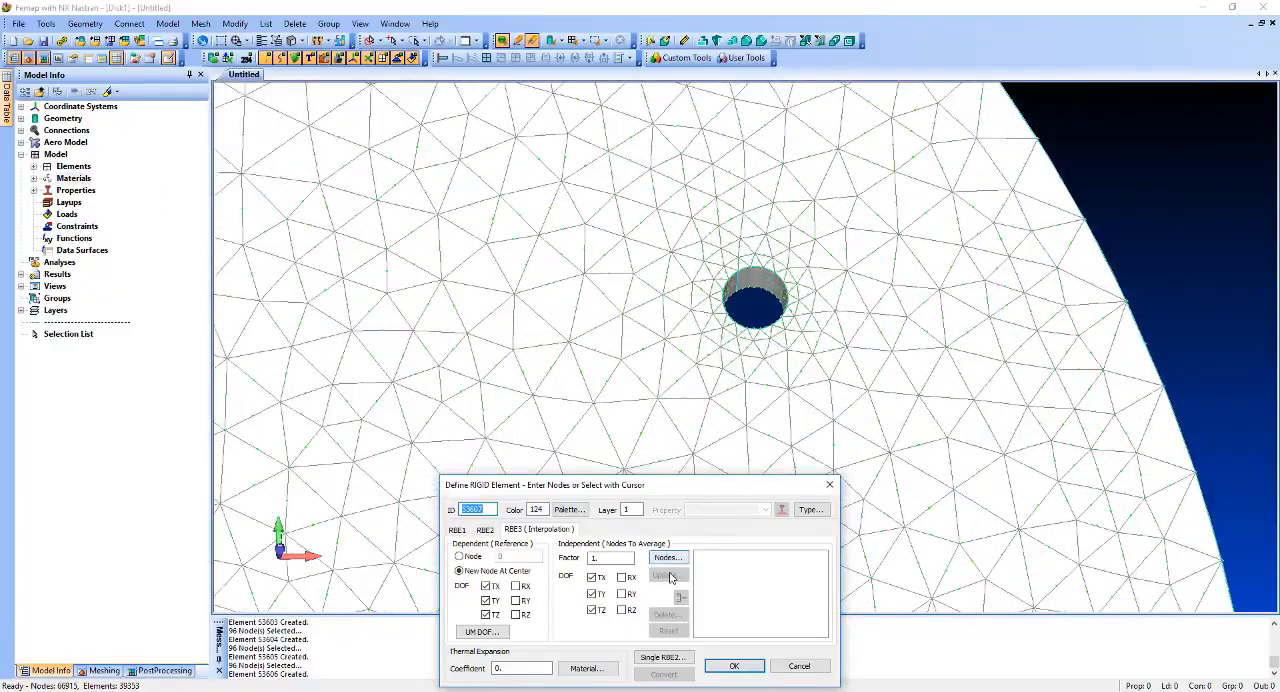
left_click(667, 557)
left_click(758, 674)
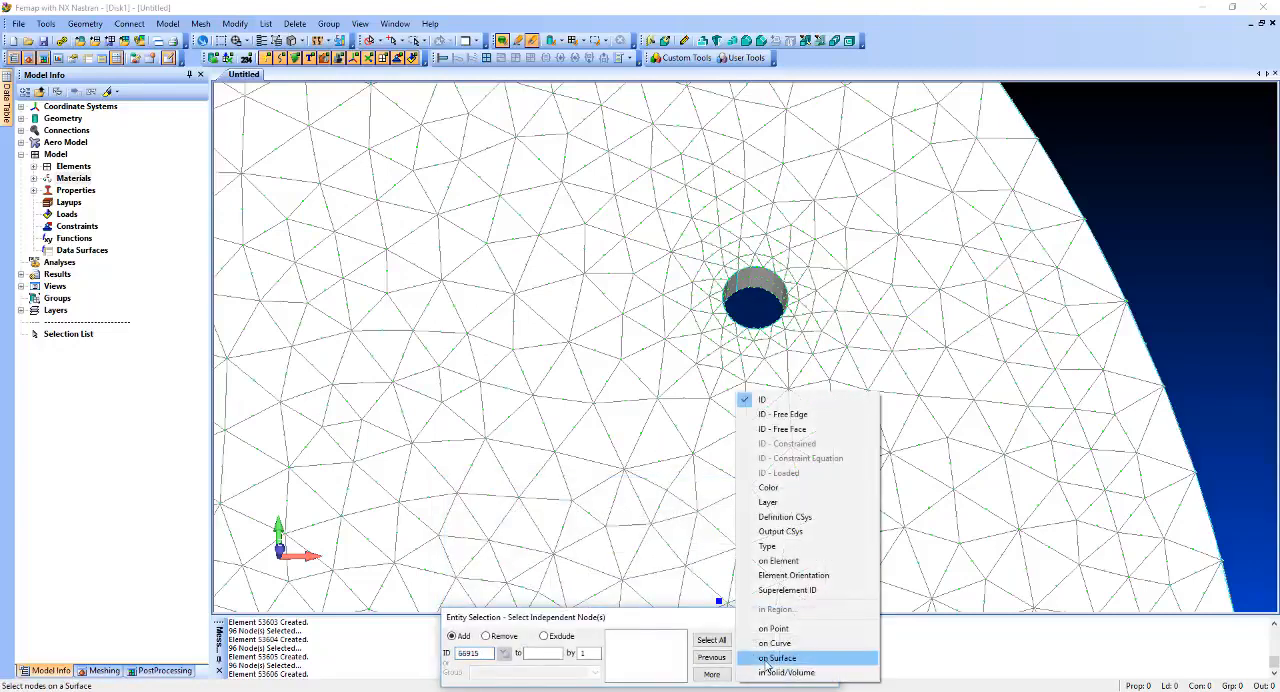
left_click(765, 658)
left_click(800, 383)
left_click(800, 385)
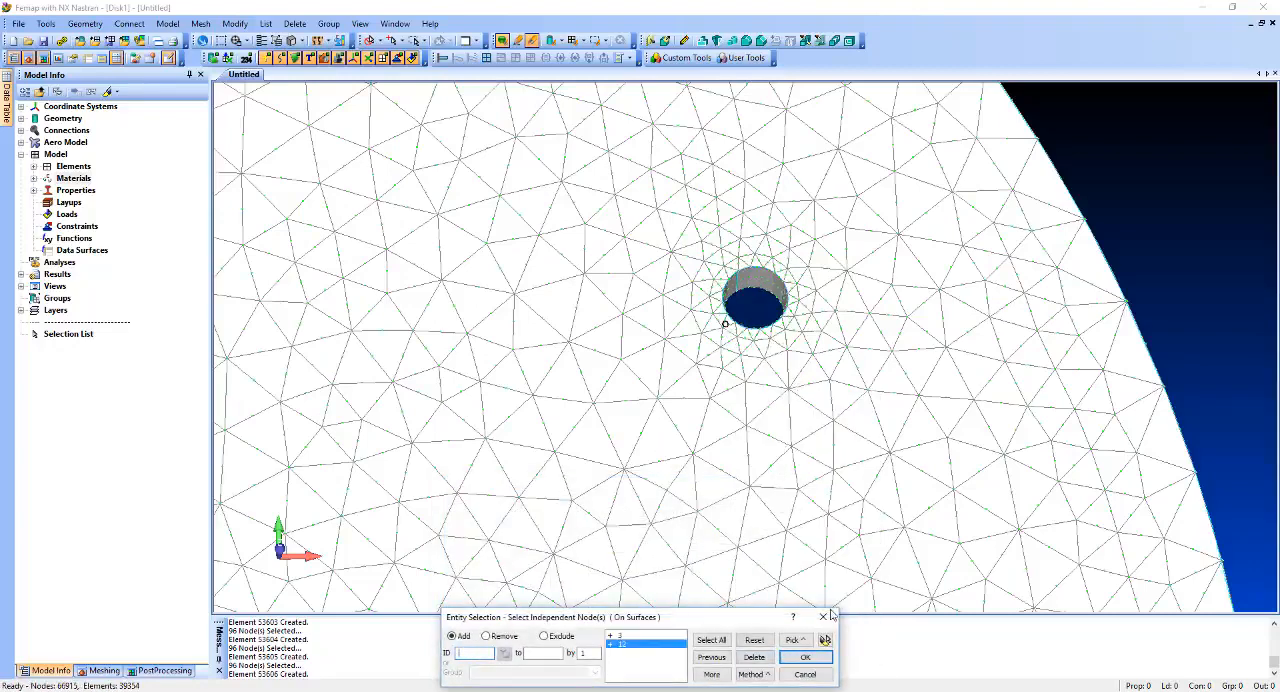
left_click(805, 657)
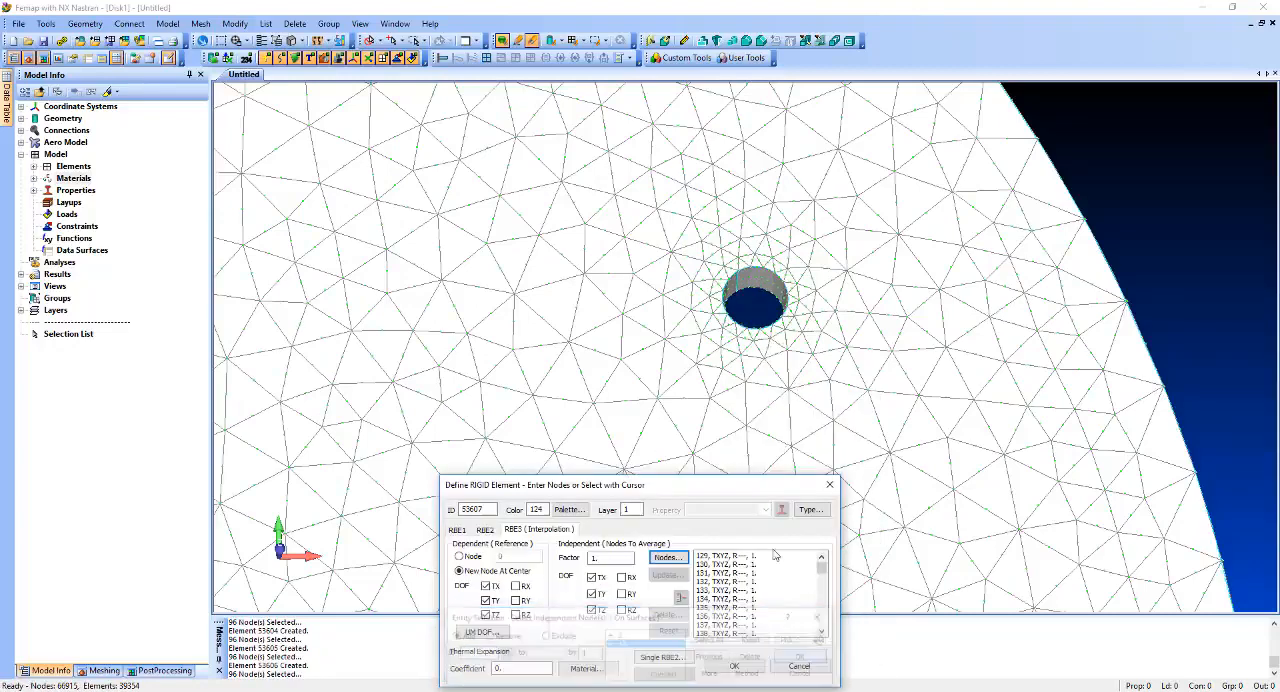
left_click(734, 666)
Create an RBE3 element with a new center node for the disk's top hole from its surface nodes, and end element creation.
middle_click_drag(657, 374, 832, 253)
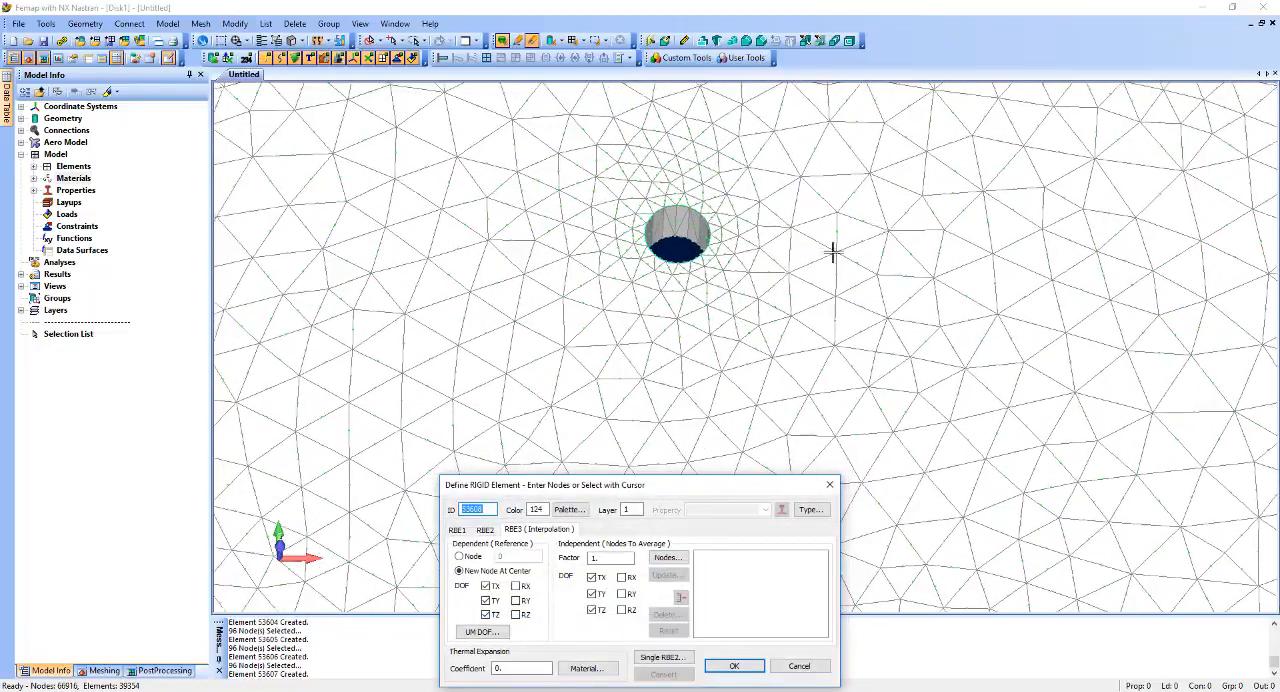
left_click(667, 557)
left_click(750, 674)
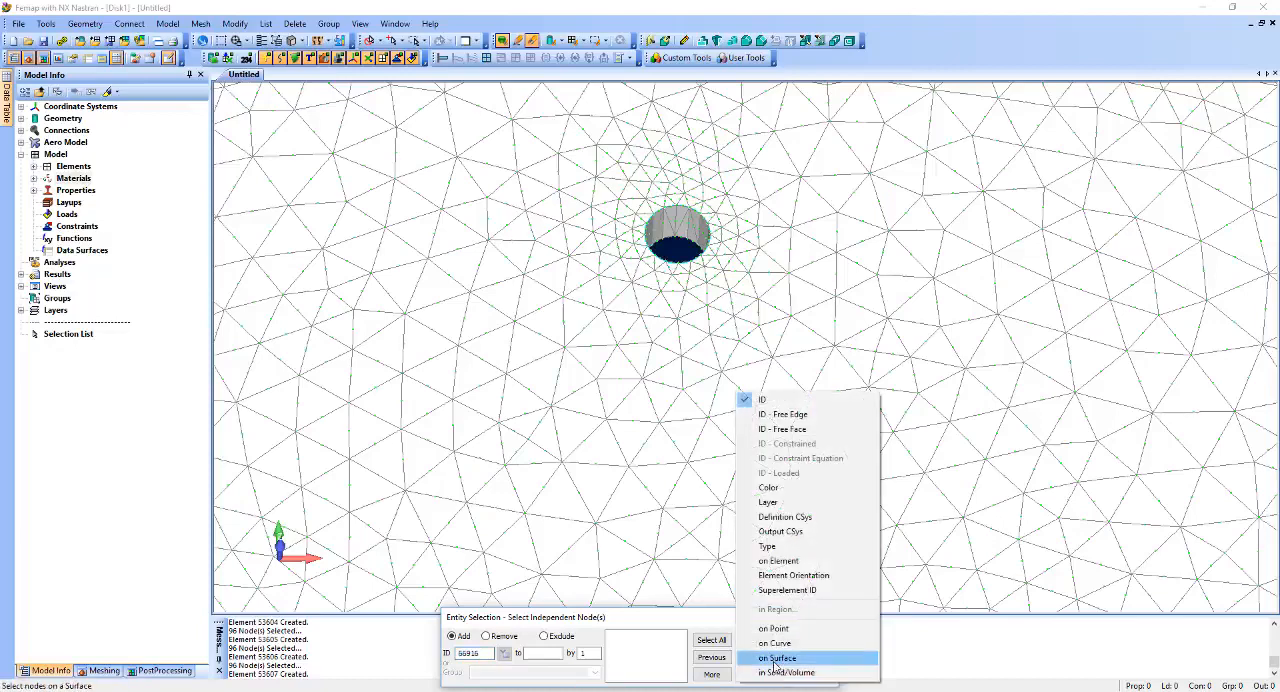
left_click(775, 660)
left_click(711, 309)
key("Return")
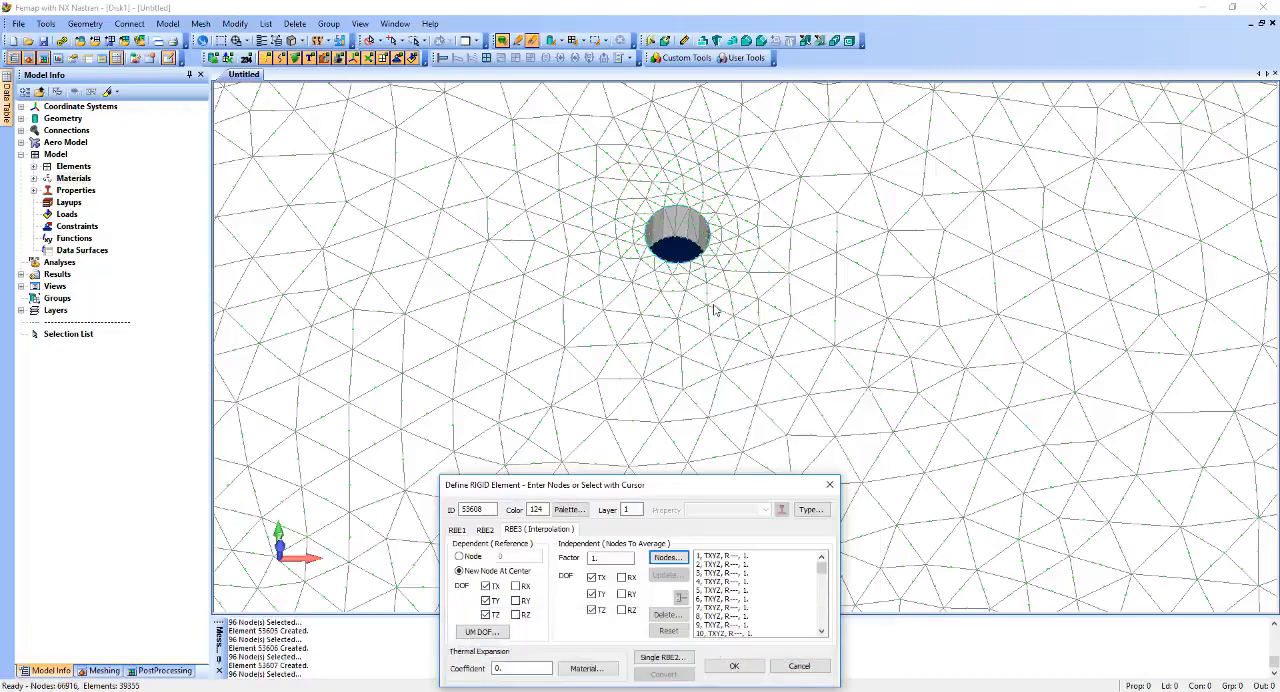
left_click(733, 666)
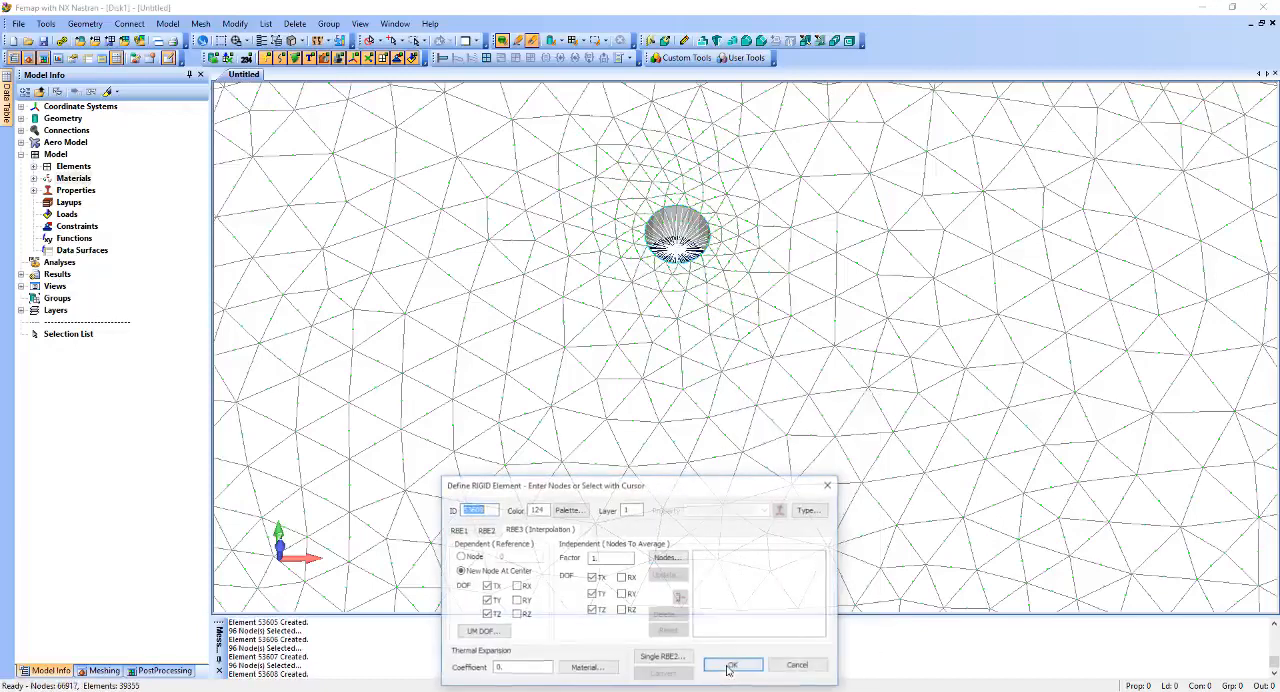
left_click(799, 666)
Hide the parabolic solid elements and the disk geometry so that only the rigid elements are displayed.
key("ctrl+a")
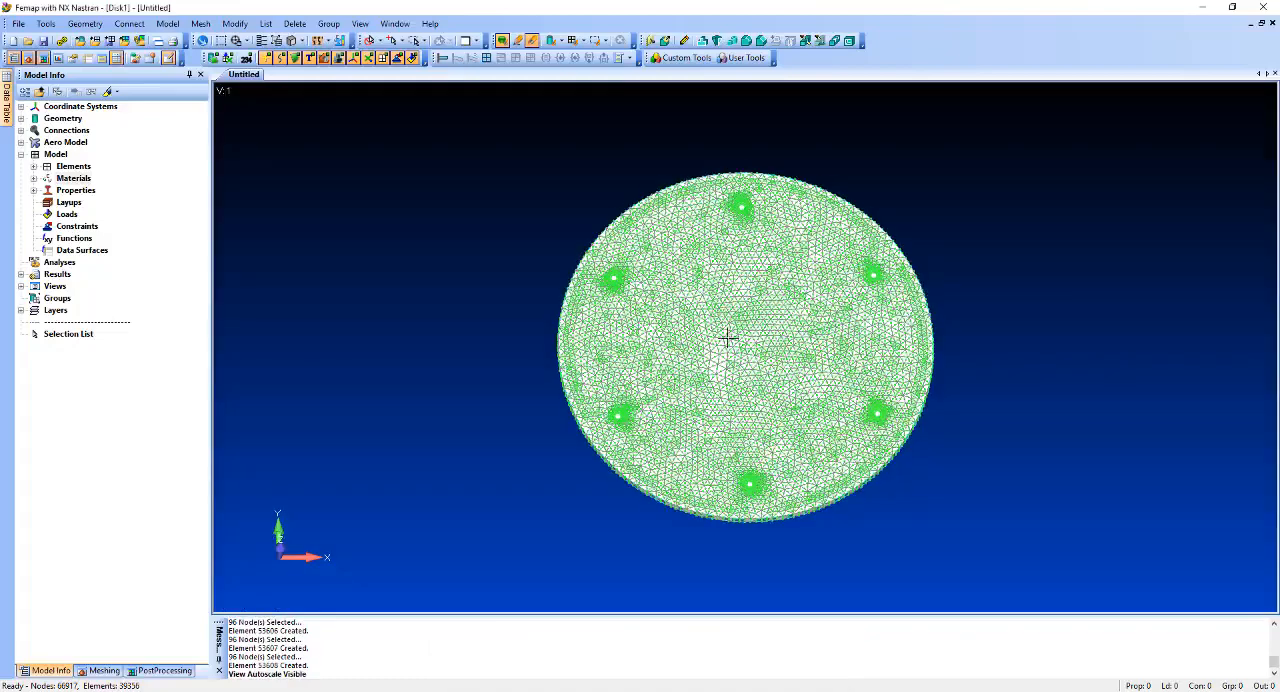
left_click(34, 167)
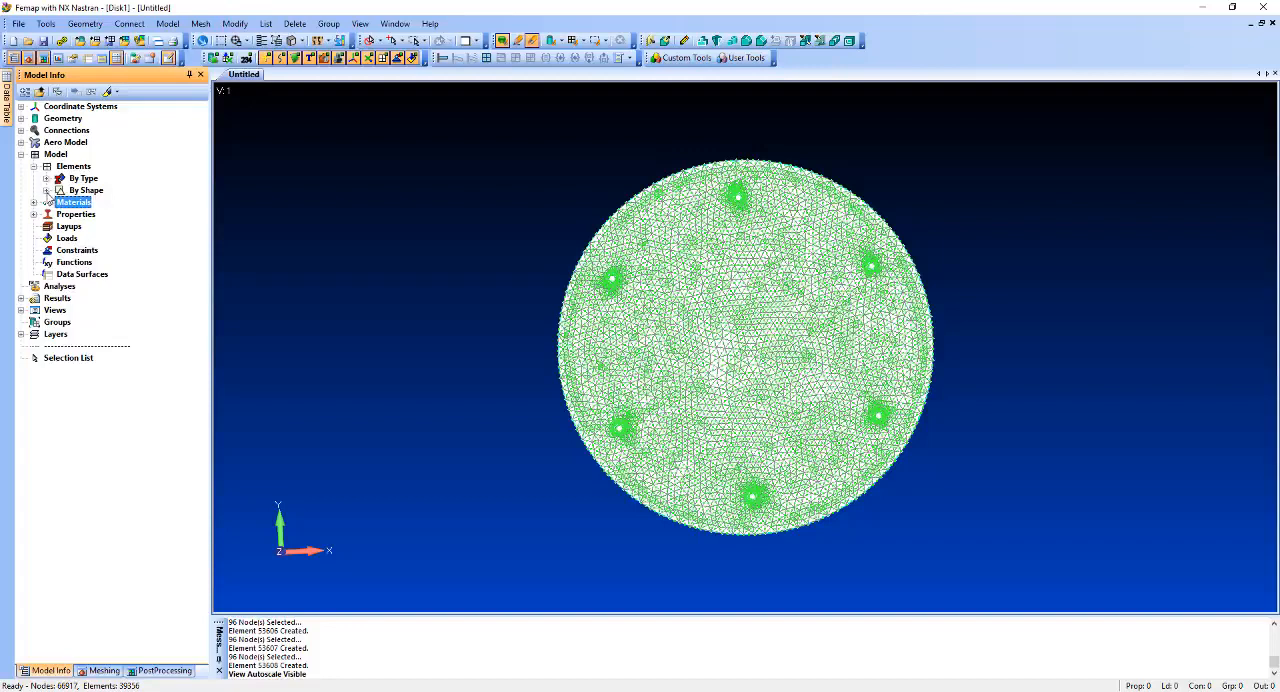
left_click(46, 179)
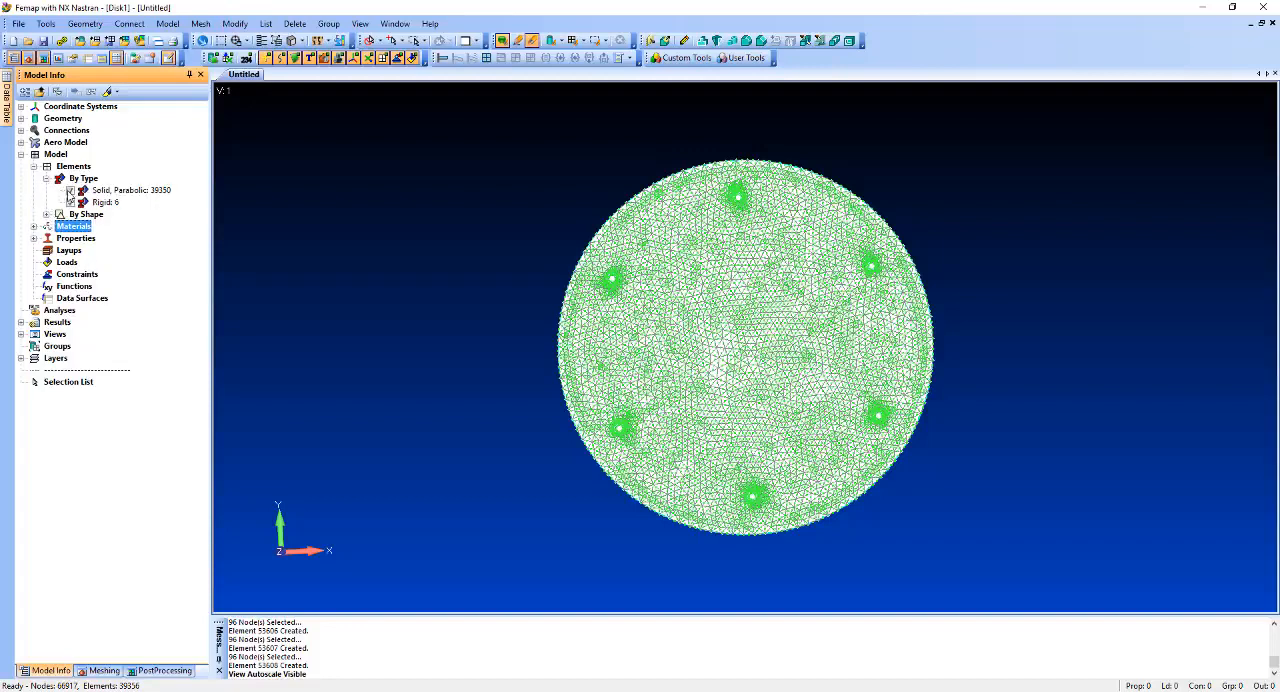
left_click(70, 190)
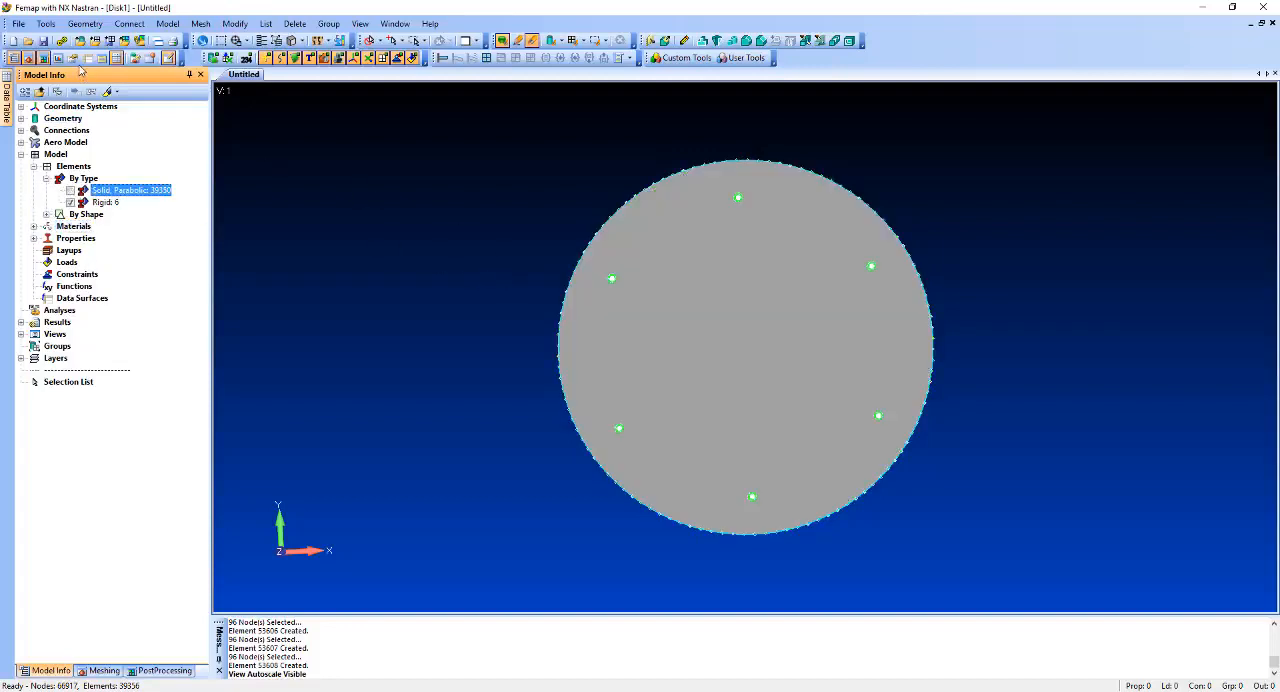
left_click(213, 57)
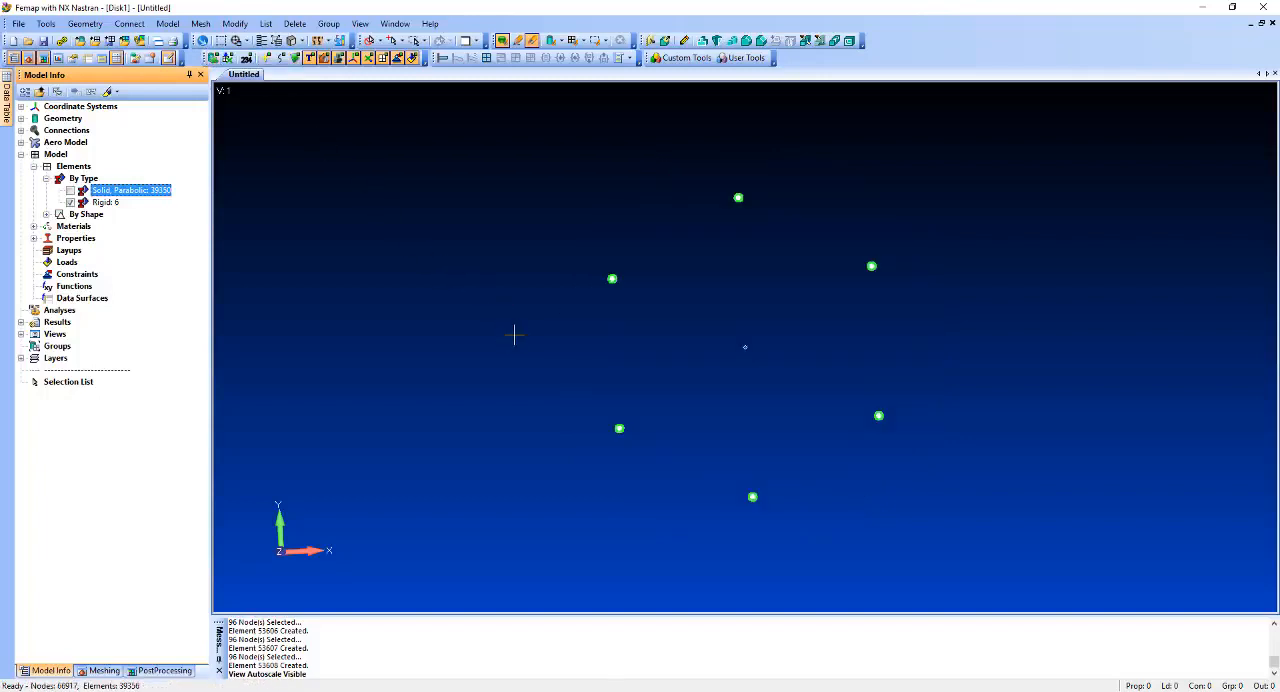
scroll(514, 335, "up", 3)
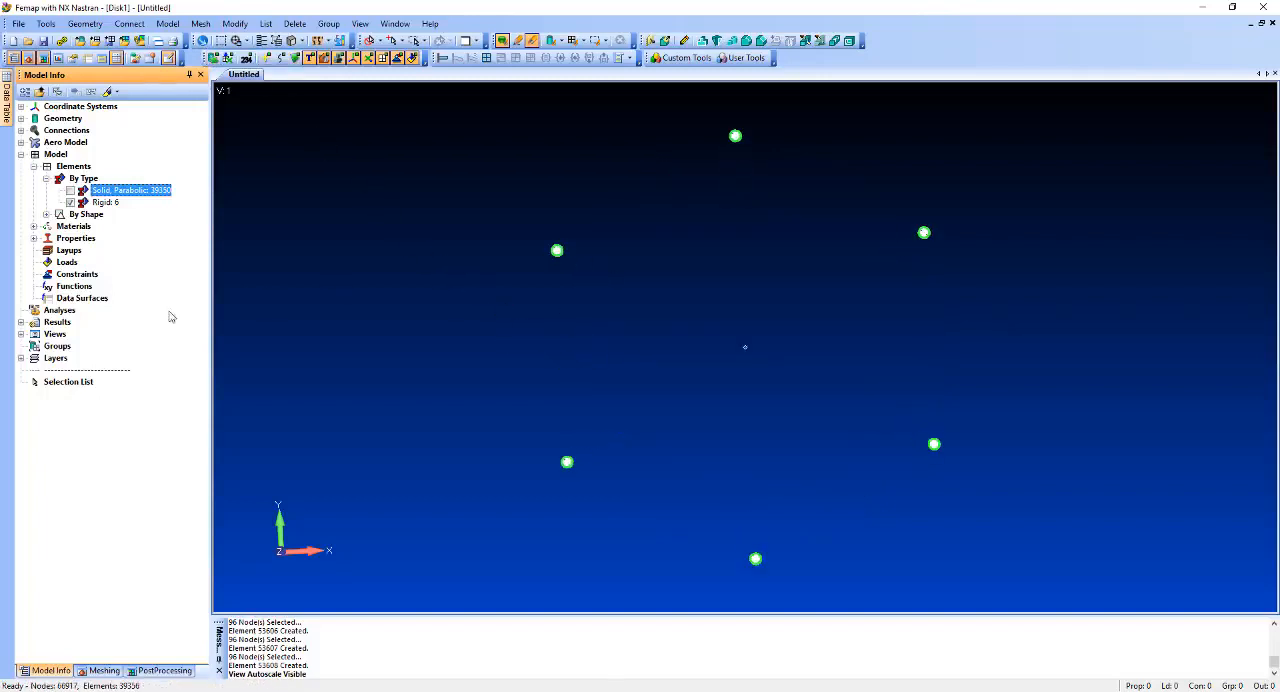
Create a new standard constraint set titled "Fixed at 5 Holes".
right_click(84, 274)
left_click(112, 280)
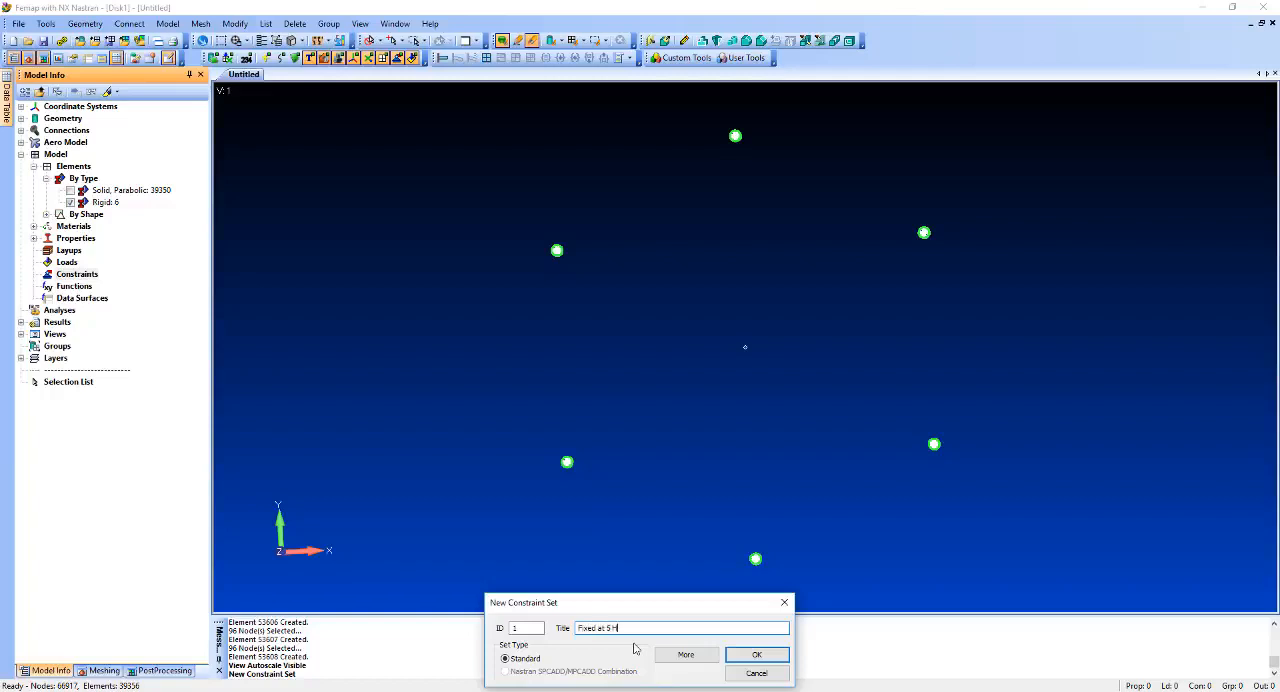
key("Return")
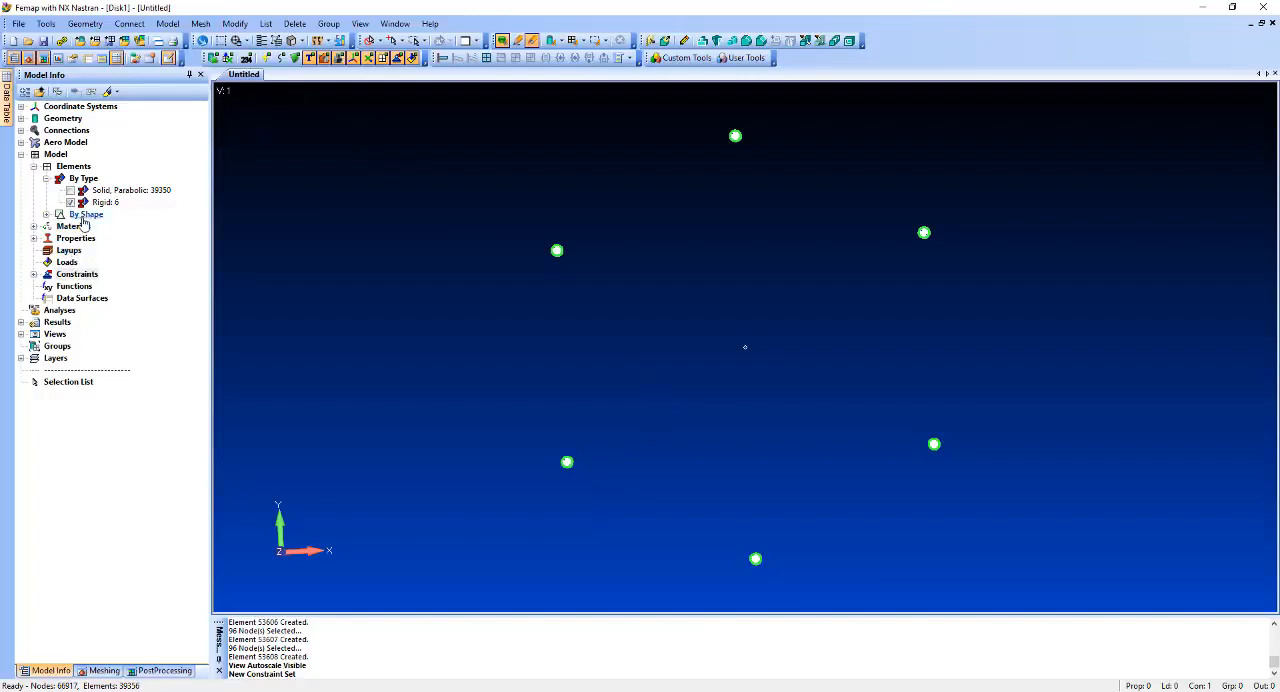
Apply a pinned nodal constraint (TX, TY, TZ) to the center nodes of all holes except the top one.
left_click(34, 274)
left_click(46, 286)
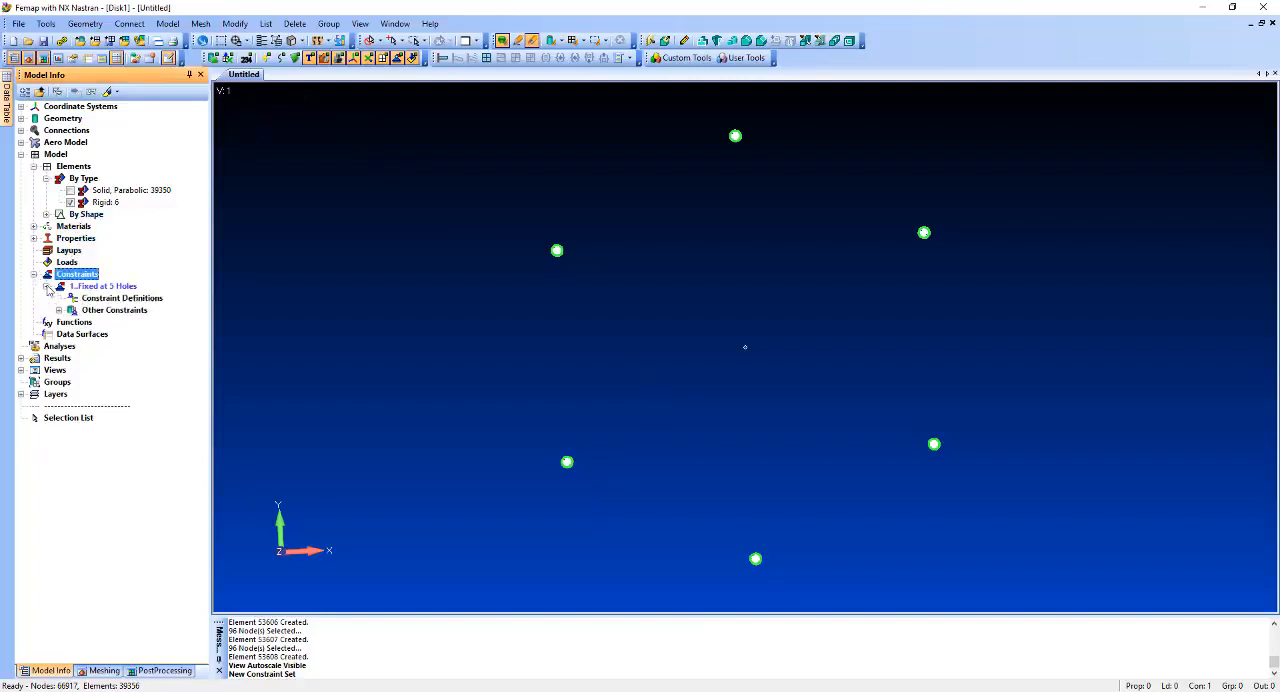
right_click(105, 299)
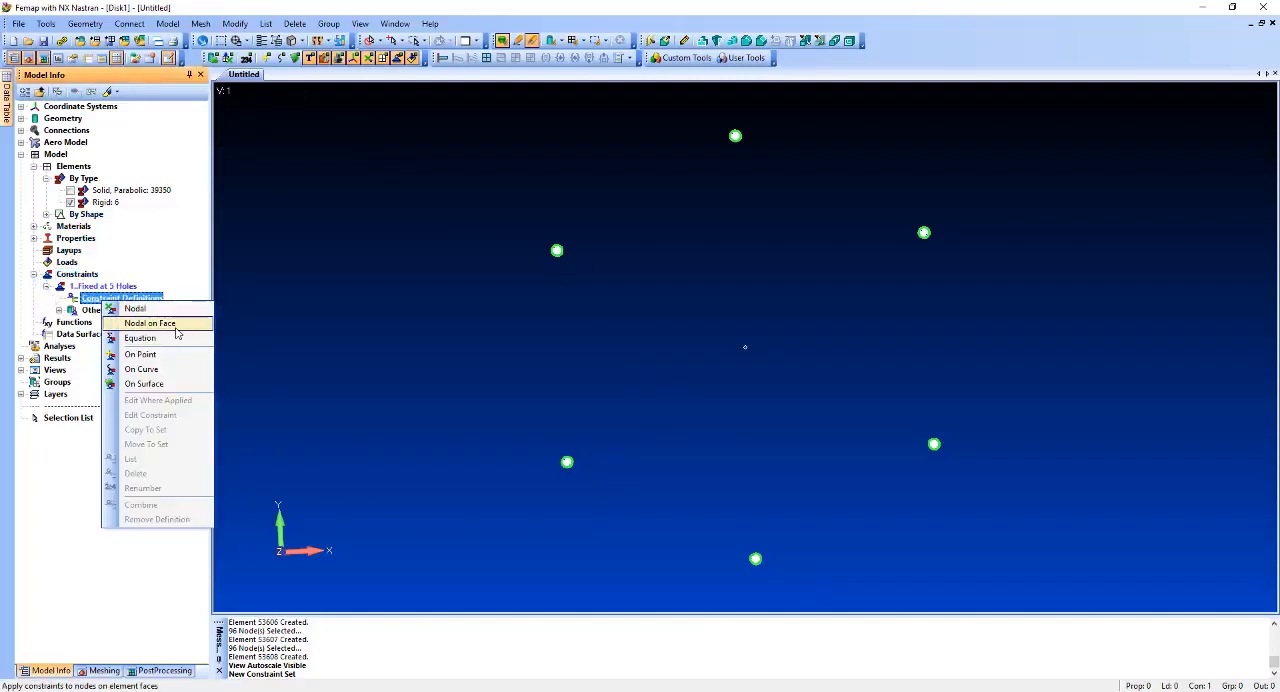
left_click(150, 303)
scroll(582, 258, "up", 5)
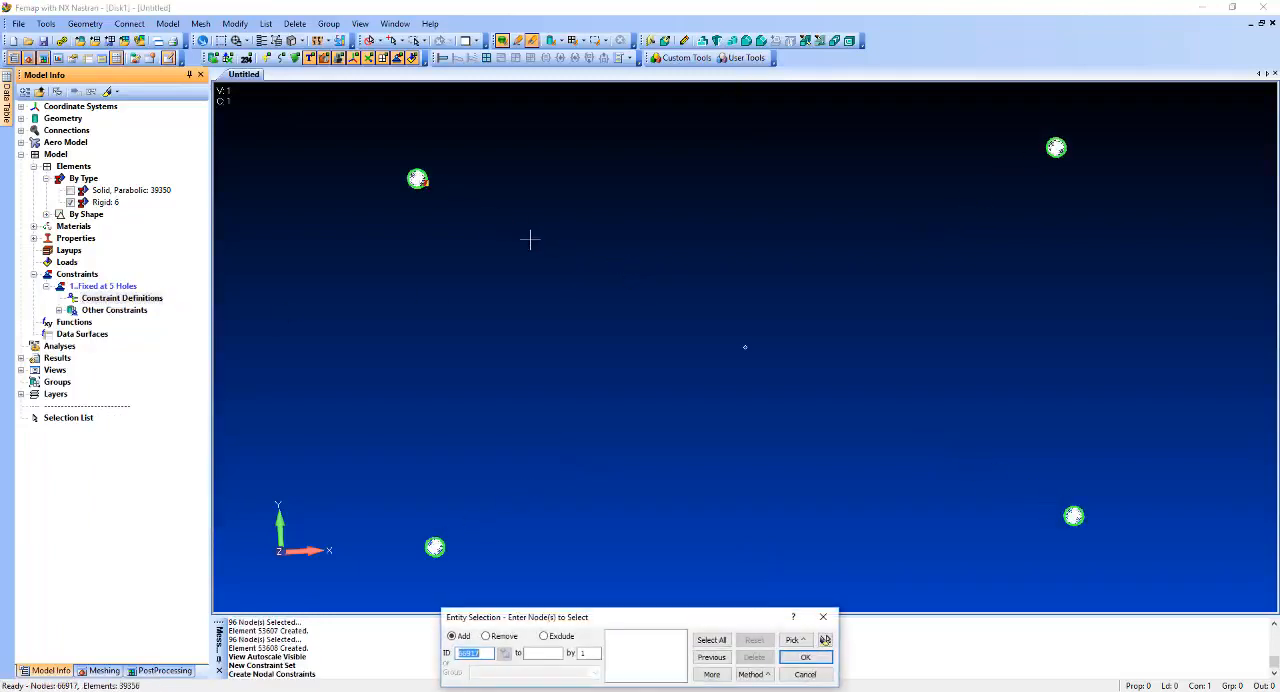
left_click(417, 178)
left_click(435, 547)
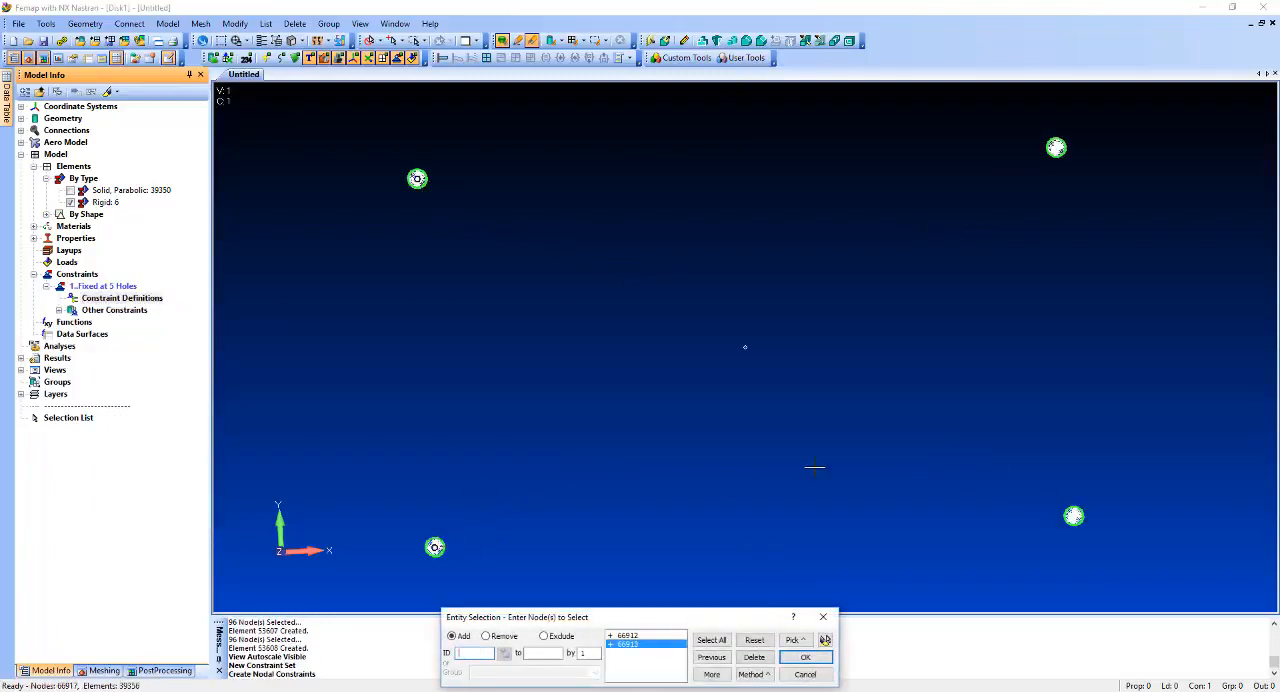
middle_click_drag(829, 431, 807, 216, "ctrl")
left_click(740, 503)
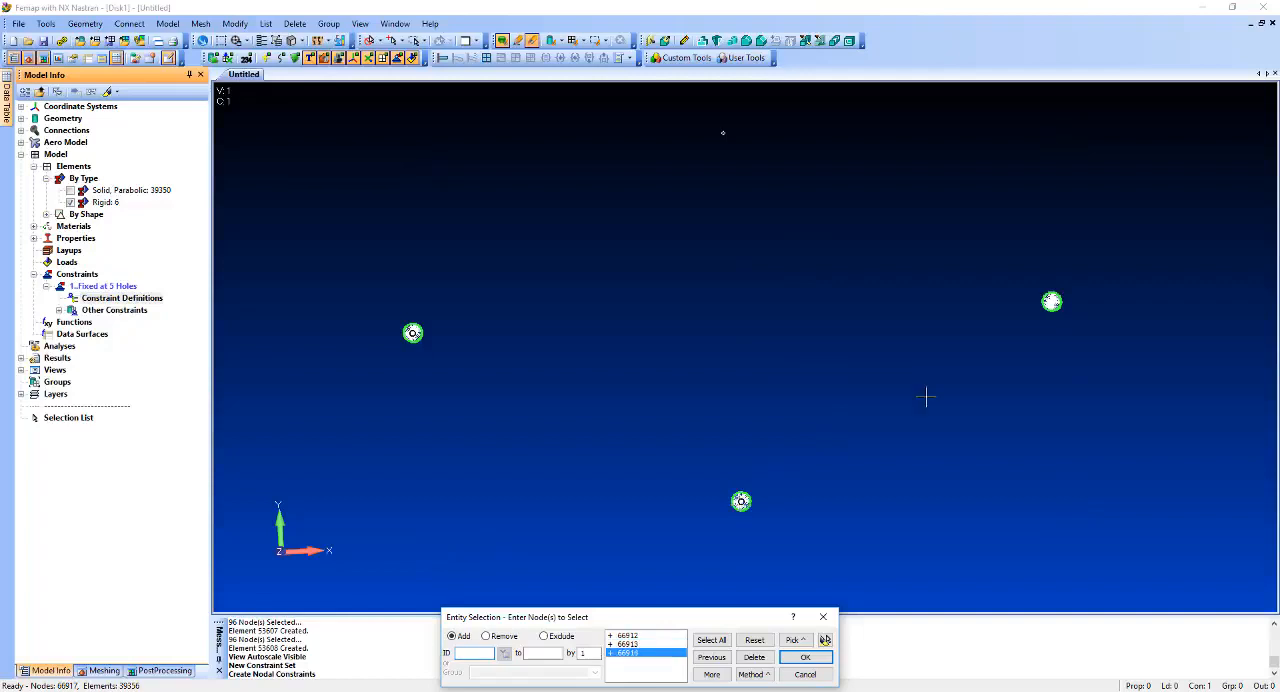
left_click(1051, 301)
middle_click_drag(1000, 314, 950, 206, "ctrl")
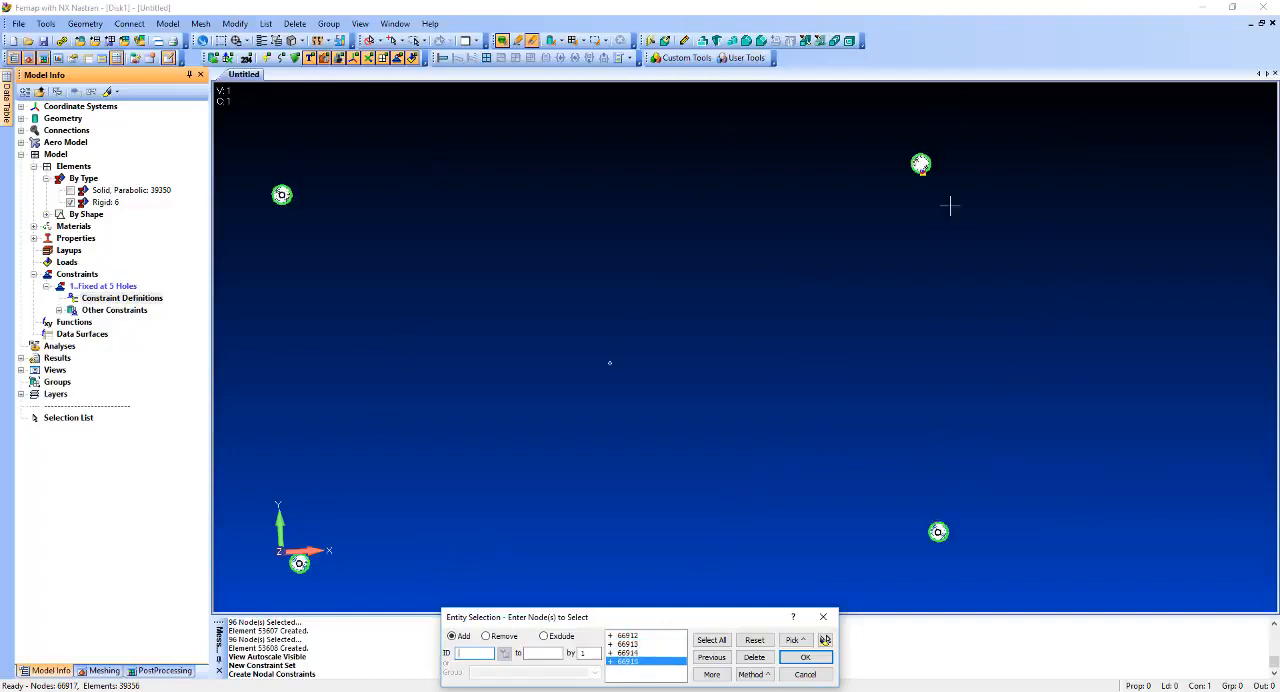
left_click(920, 163)
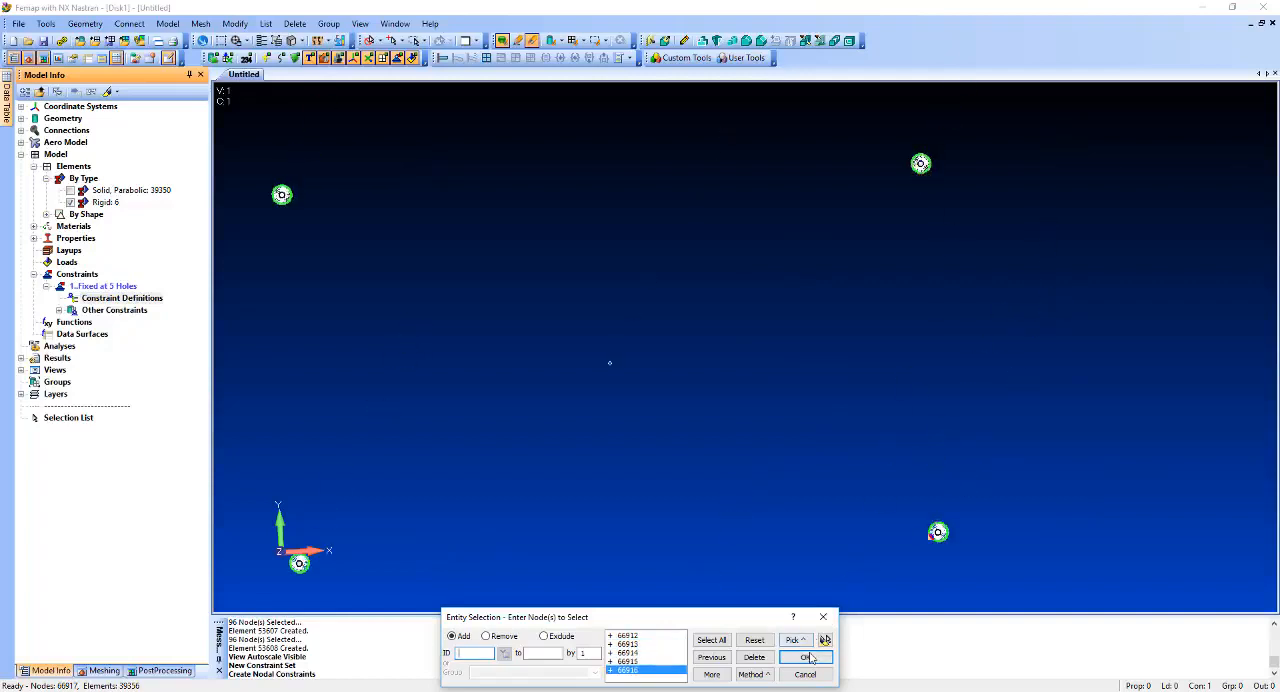
left_click(807, 658)
left_click(547, 647)
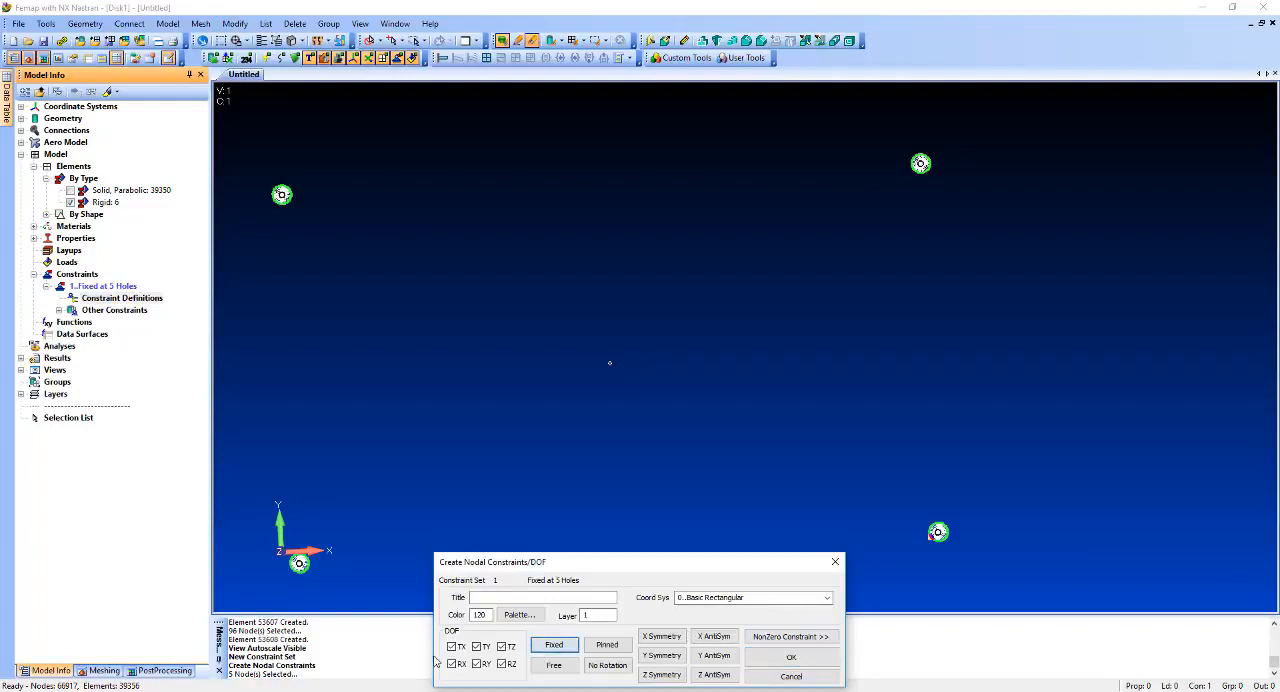
left_click(792, 658)
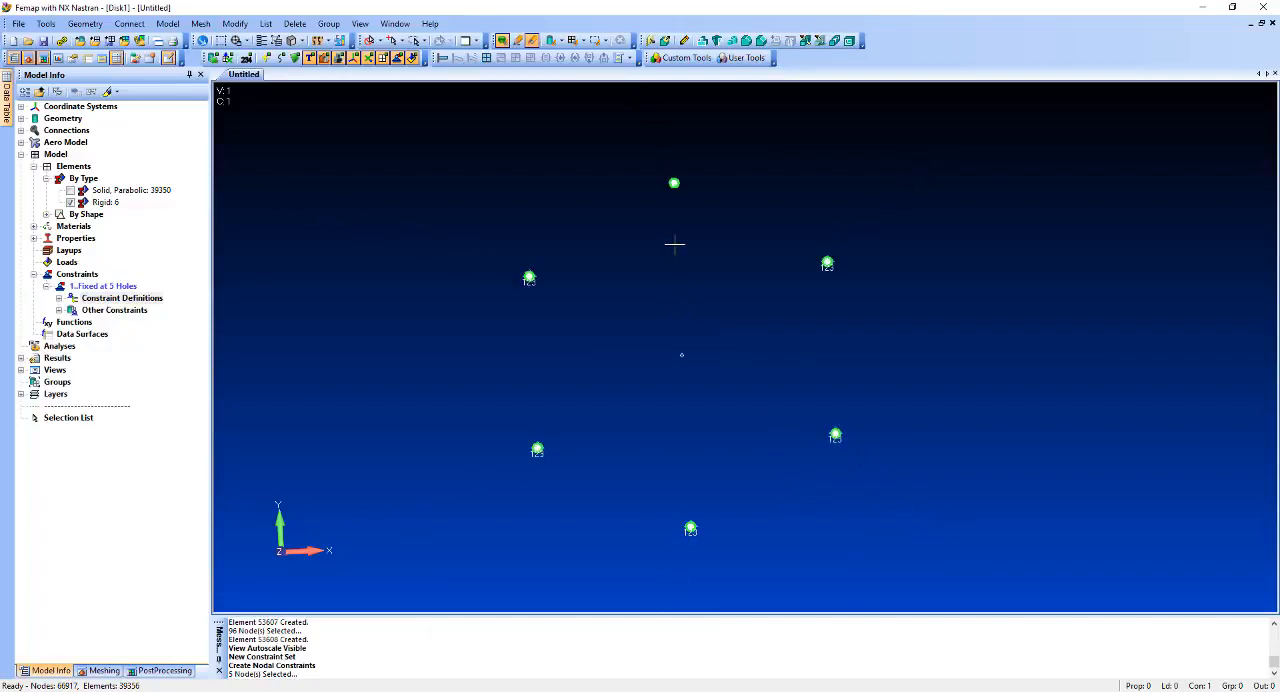
middle_click_drag(675, 244, 718, 354, "ctrl")
scroll(720, 353, "up", 3)
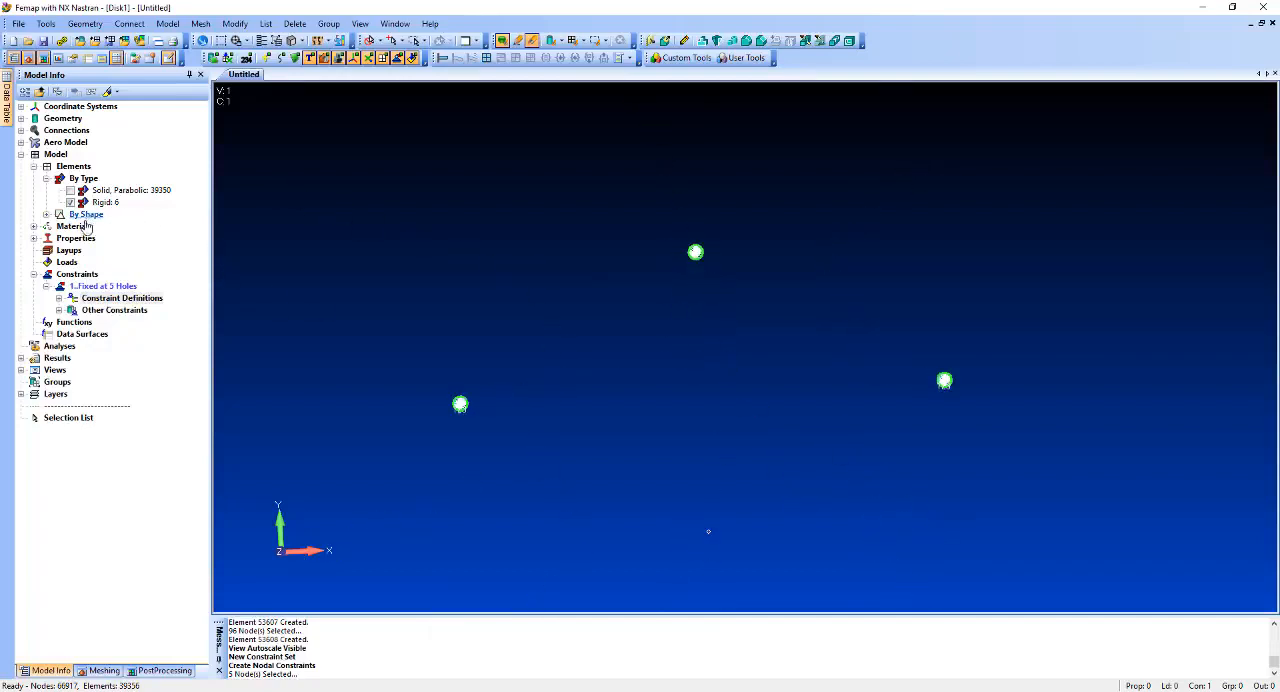
right_click(74, 263)
left_click(104, 268)
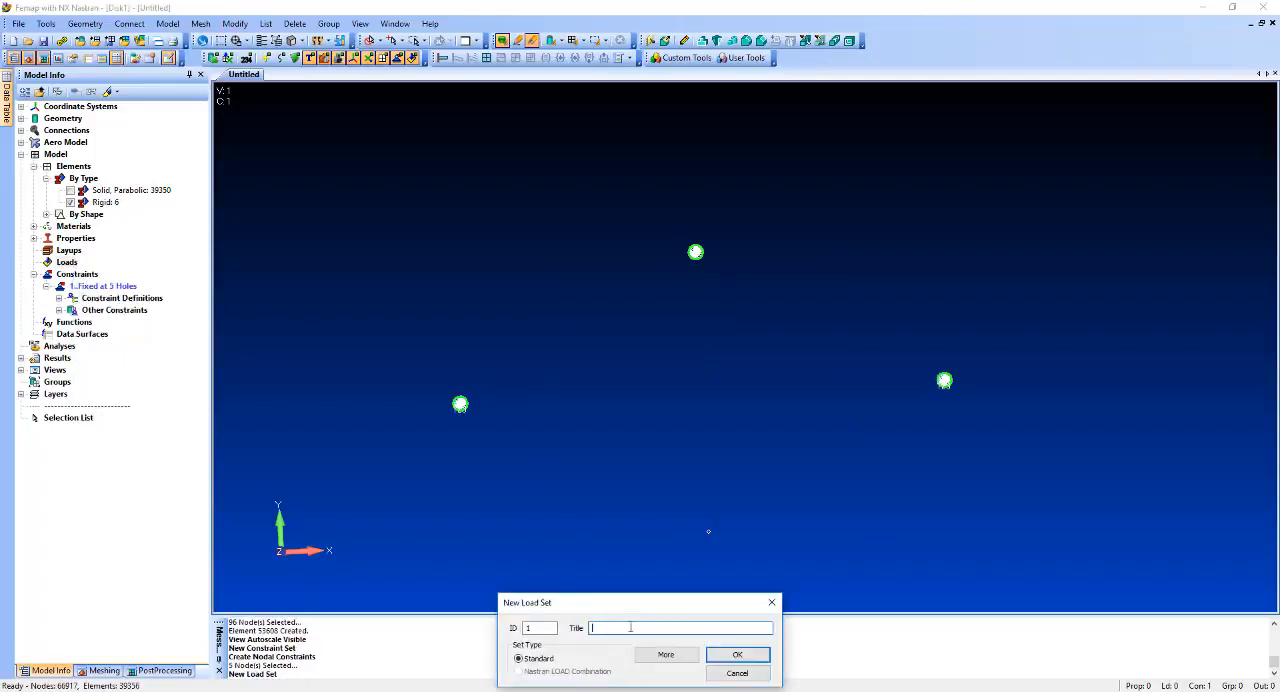
key("Escape")
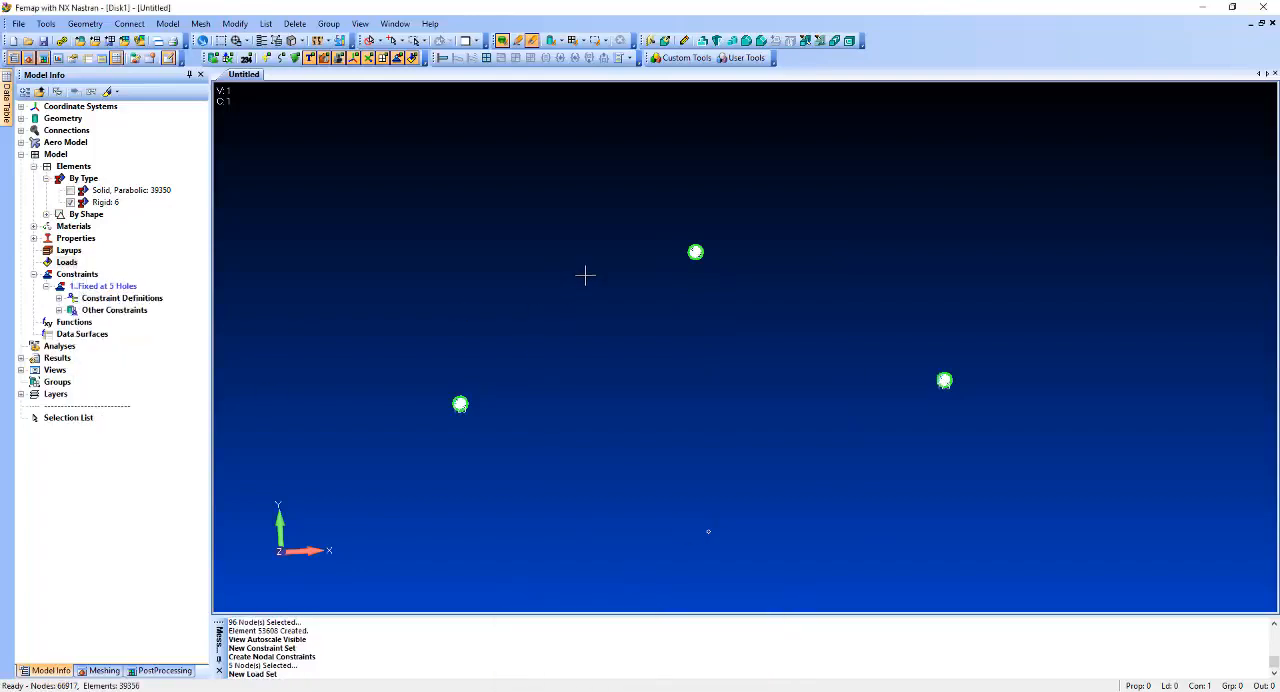
Add a nonzero nodal constraint to the top hole's center node, with TZ enforced at 0.01, and end constraint creation.
left_click(167, 23)
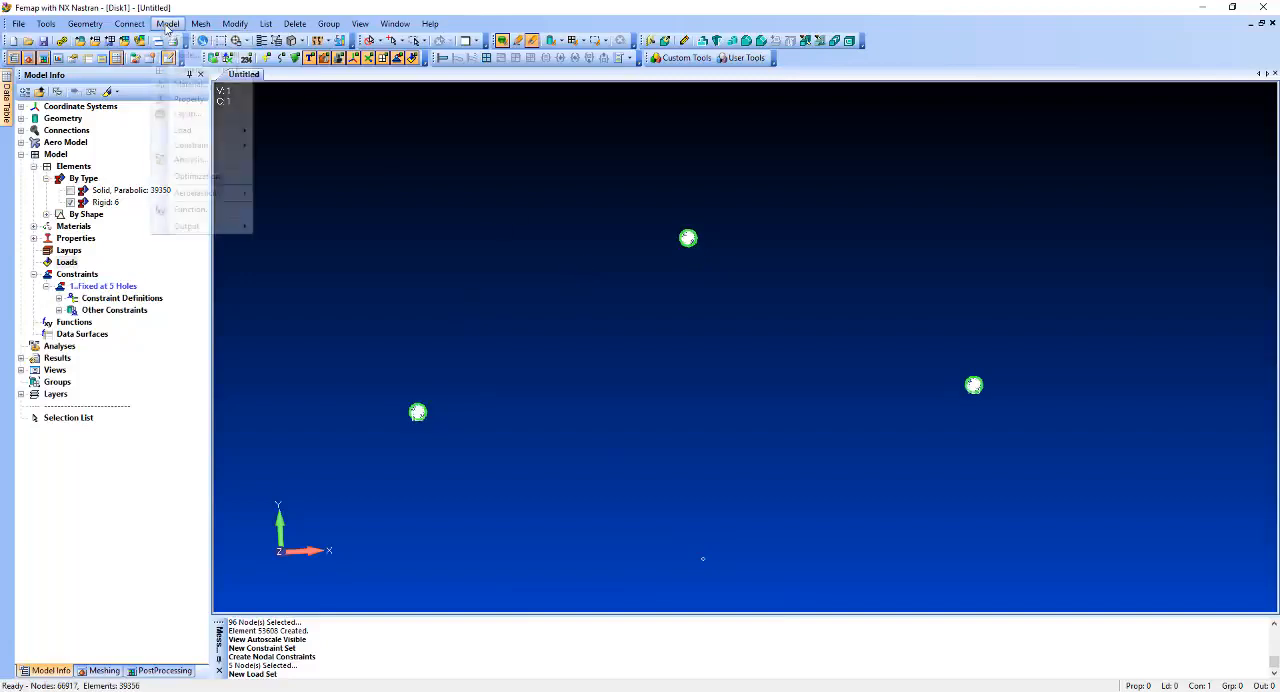
mouse_move(217, 145)
left_click(337, 160)
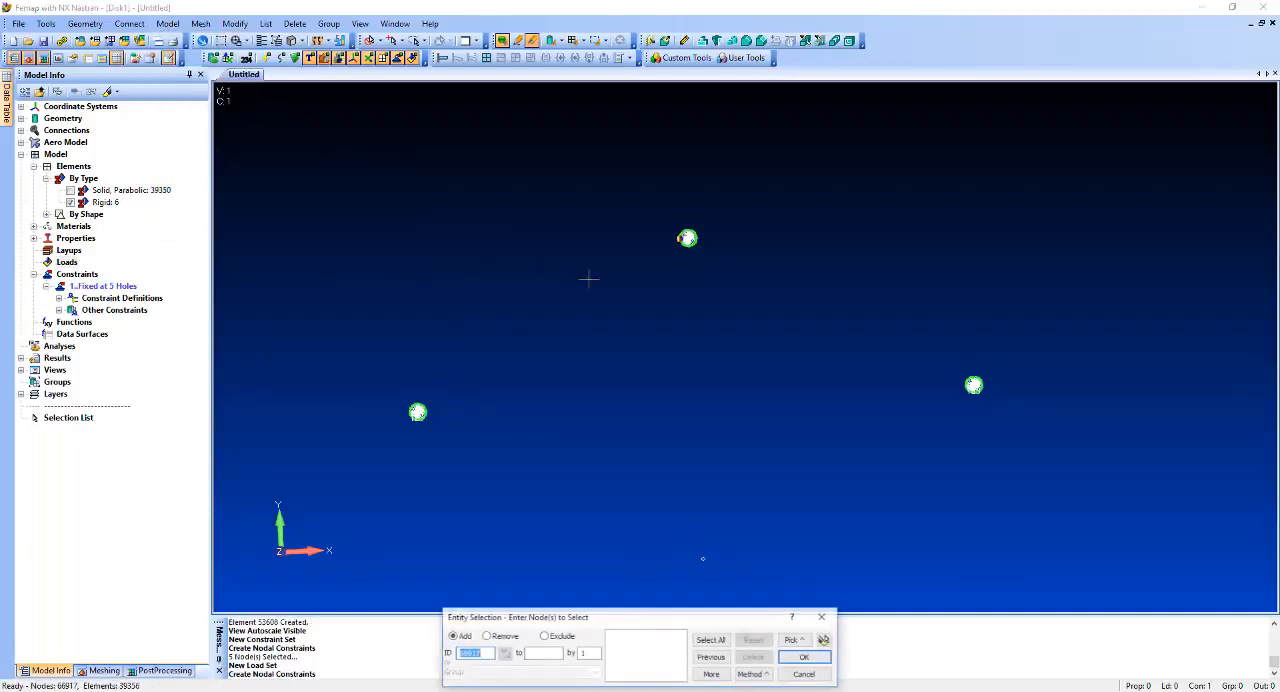
left_click(682, 240)
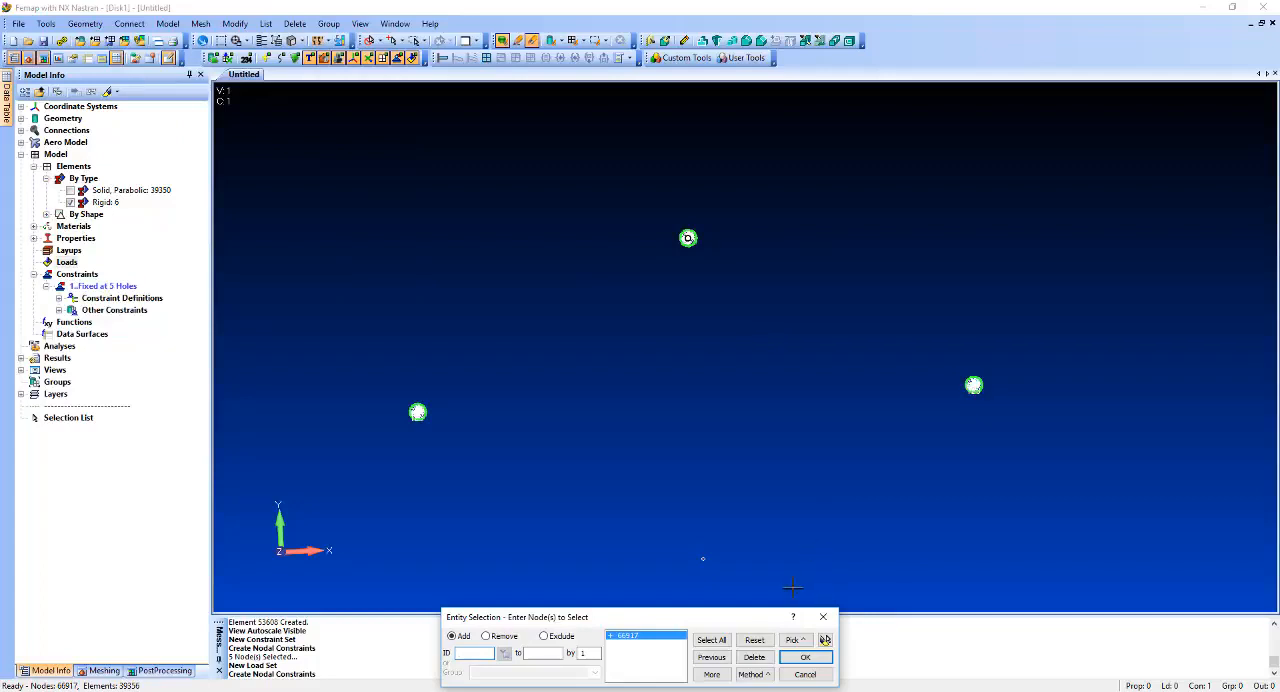
left_click(805, 658)
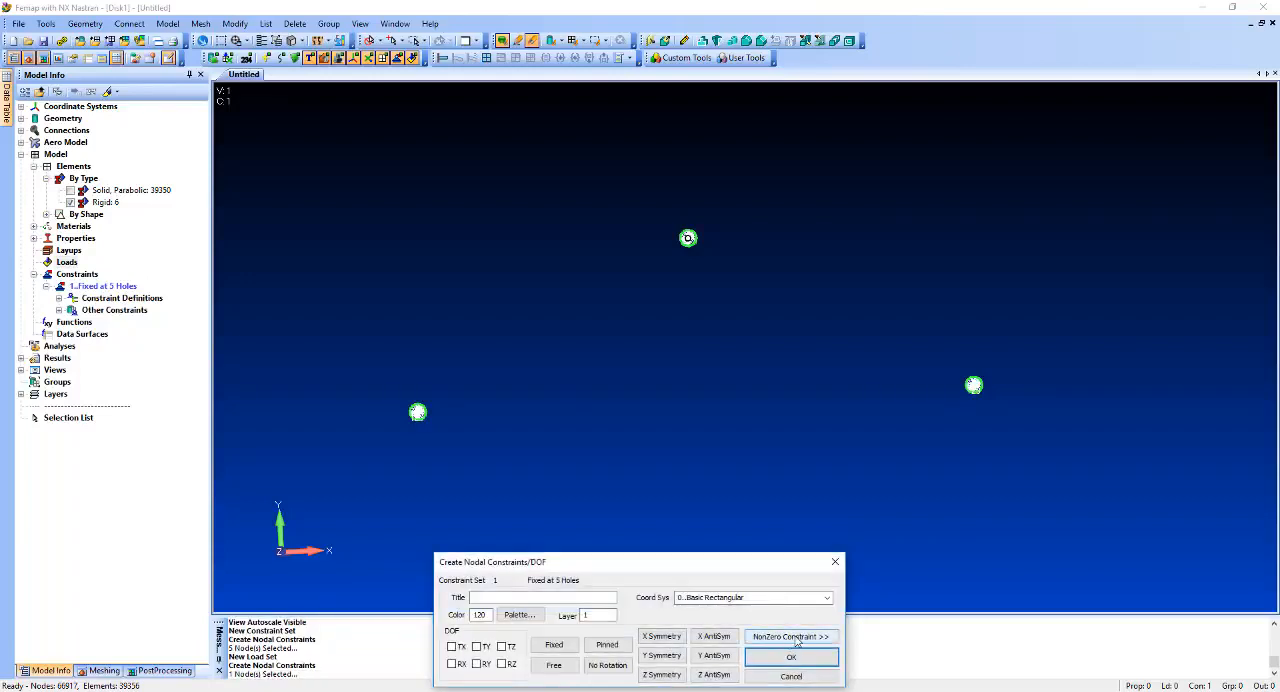
left_click(792, 637)
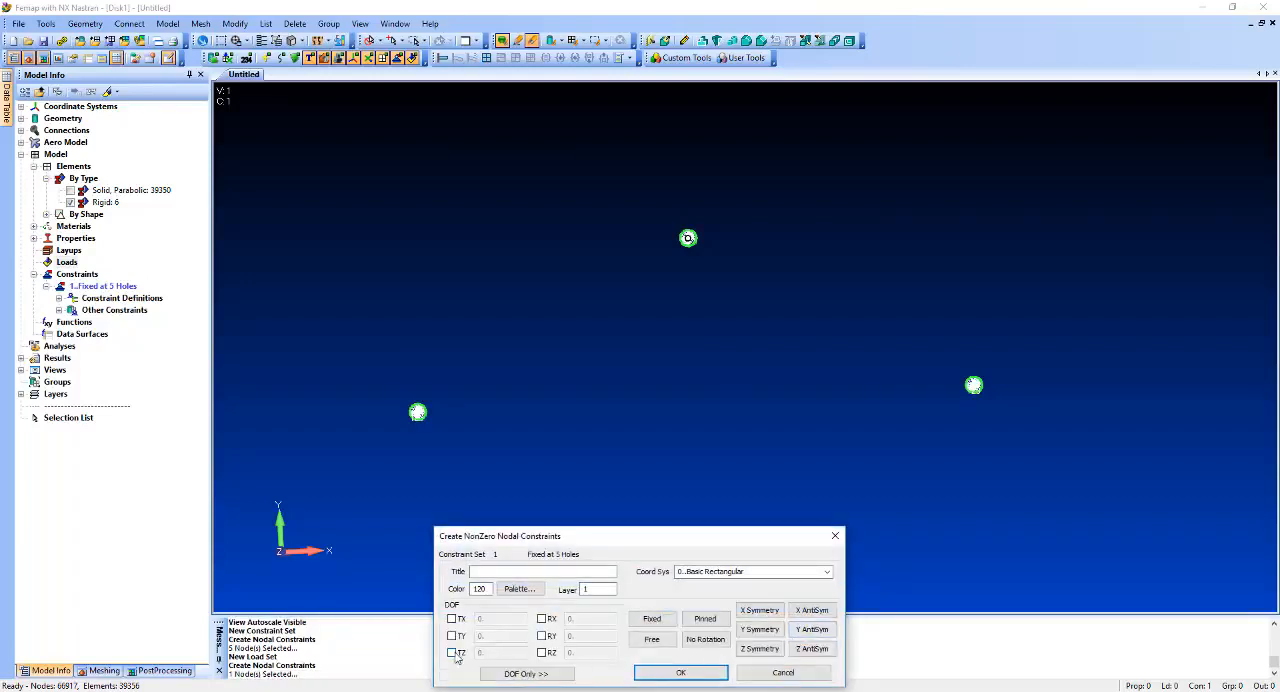
left_click(452, 653)
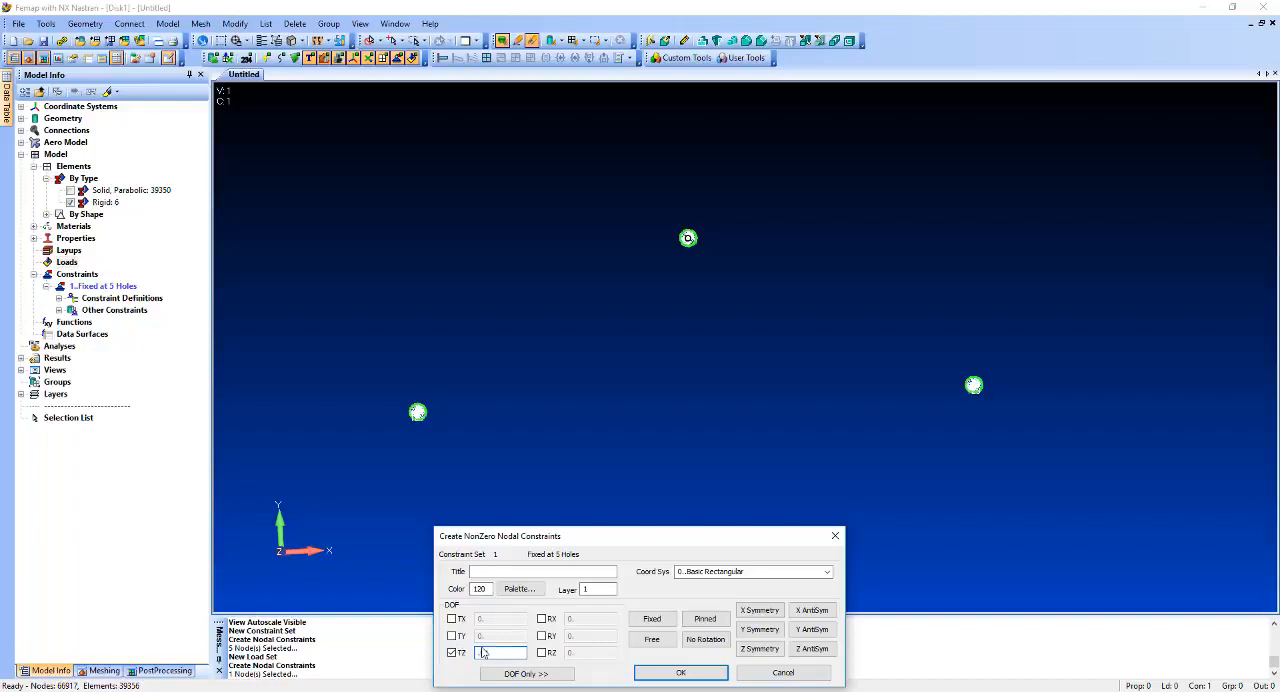
type(".01")
left_click(680, 673)
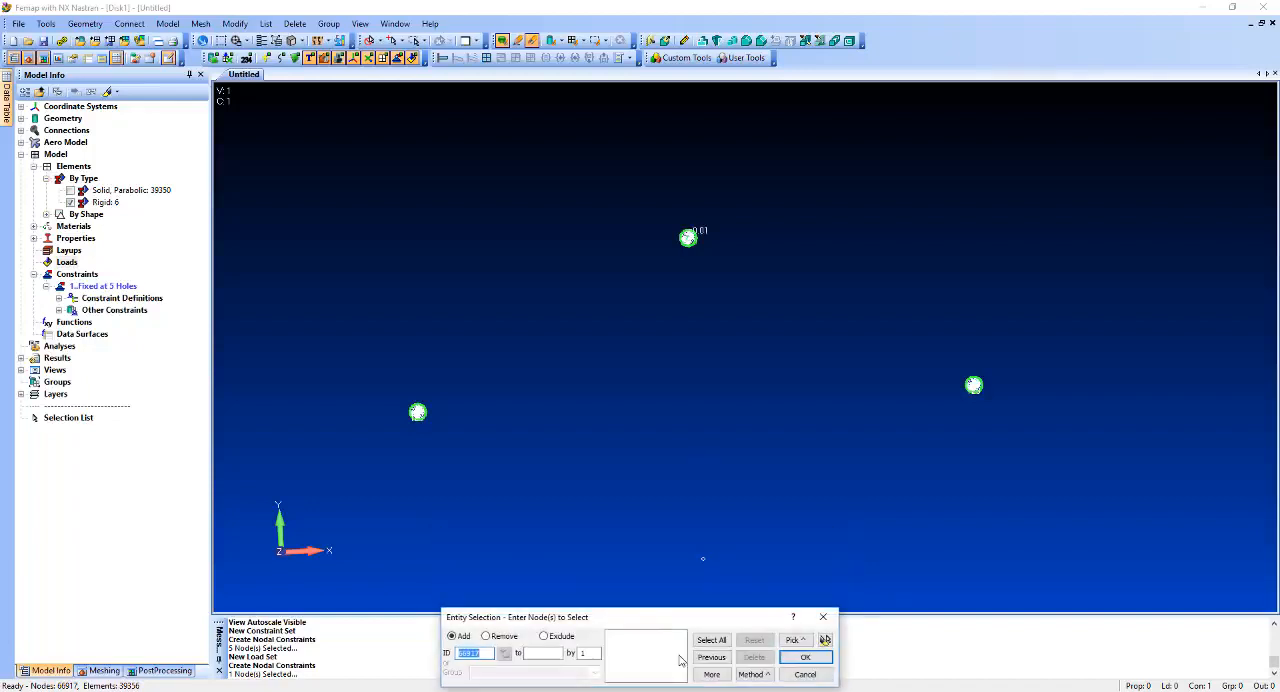
left_click(805, 674)
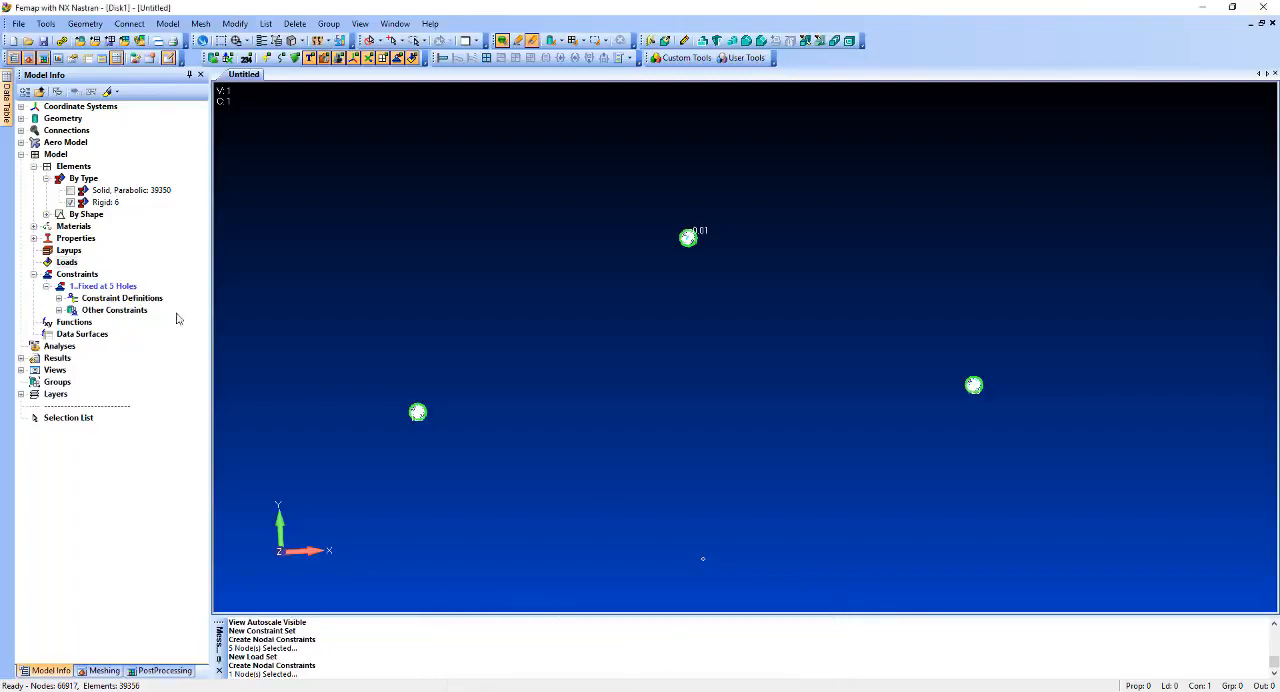
Redisplay the parabolic solid elements and create a new NX Nastran static analysis set using the integrated solver.
left_click(70, 190)
key("ctrl+a")
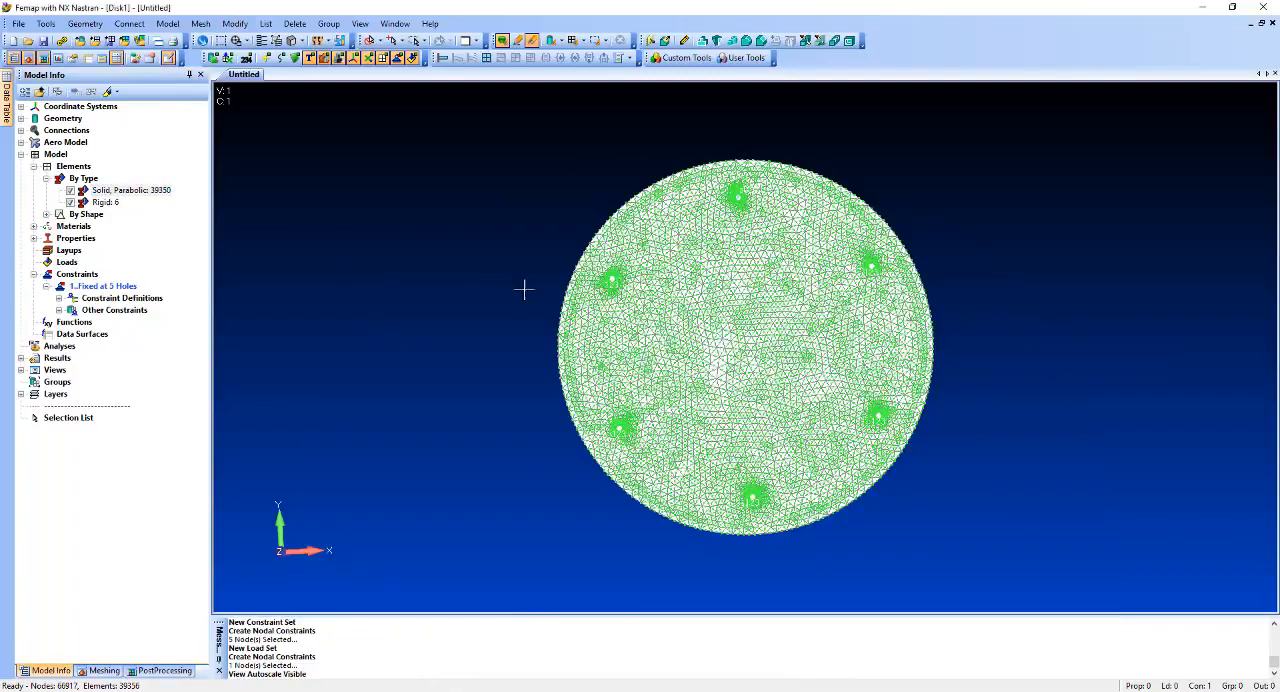
left_click(167, 23)
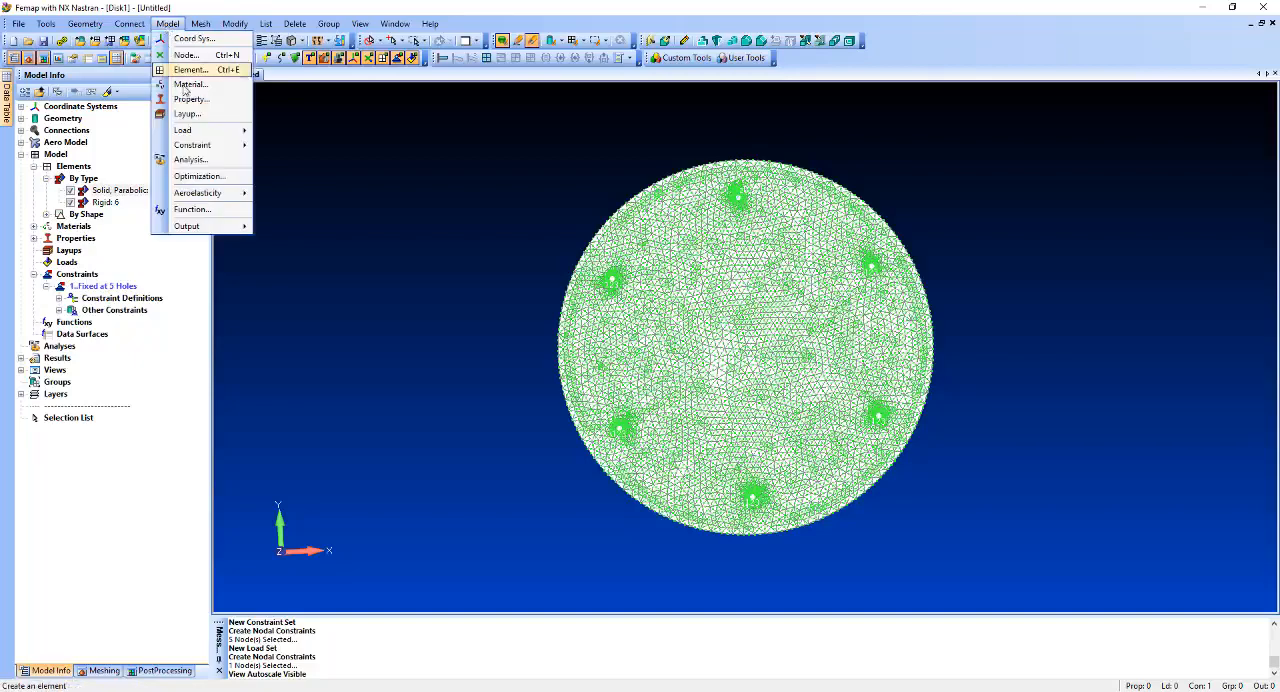
left_click(199, 161)
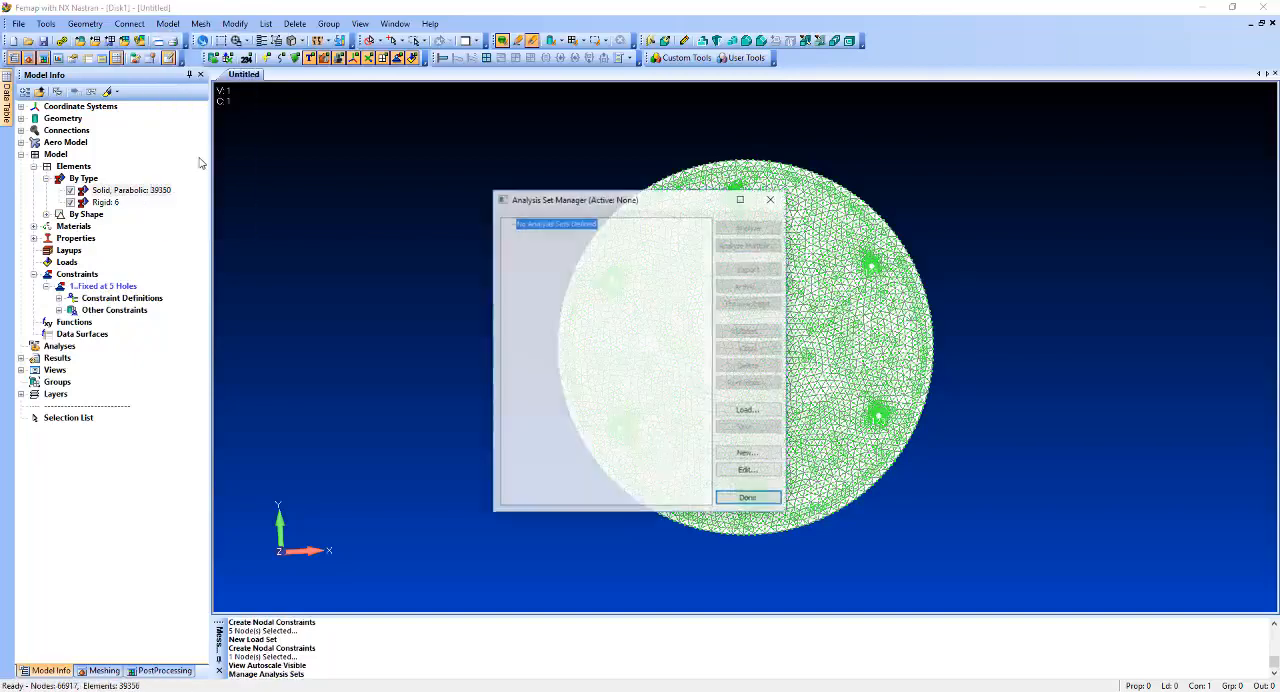
left_click(748, 454)
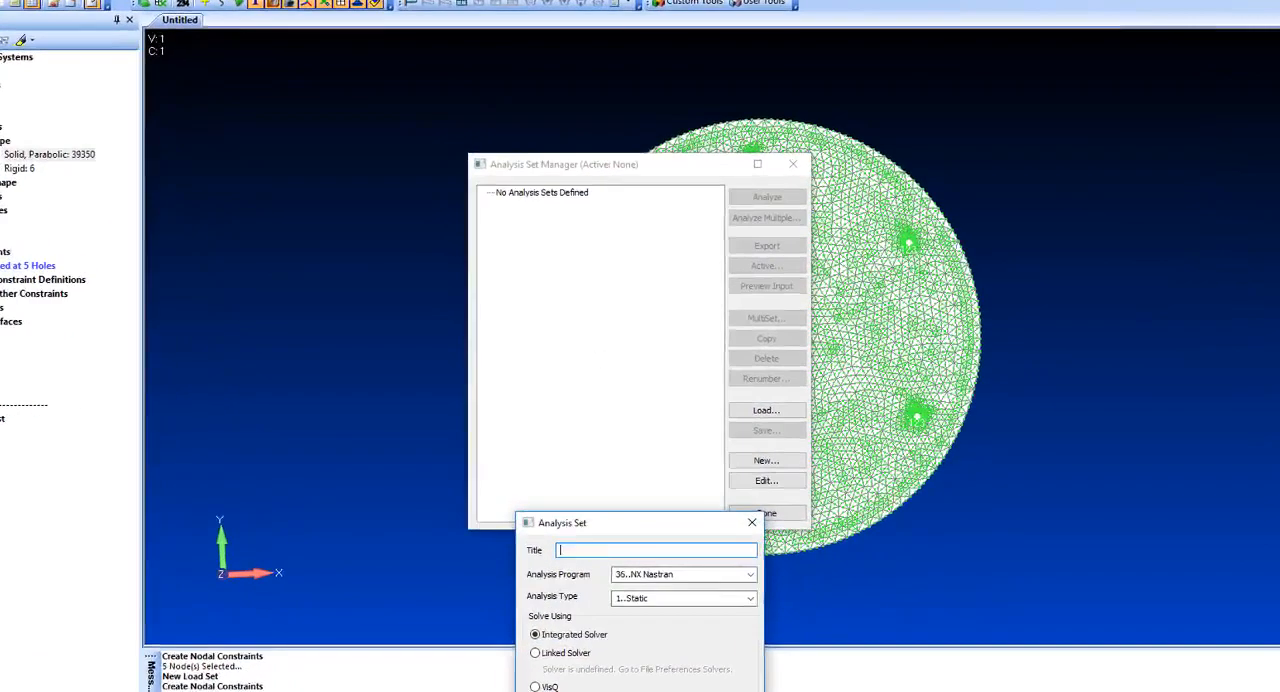
left_click(644, 674)
Enable the AUTOMPC parameter in the analysis set's NASTRAN bulk data options and finish the set definition.
left_click(522, 266)
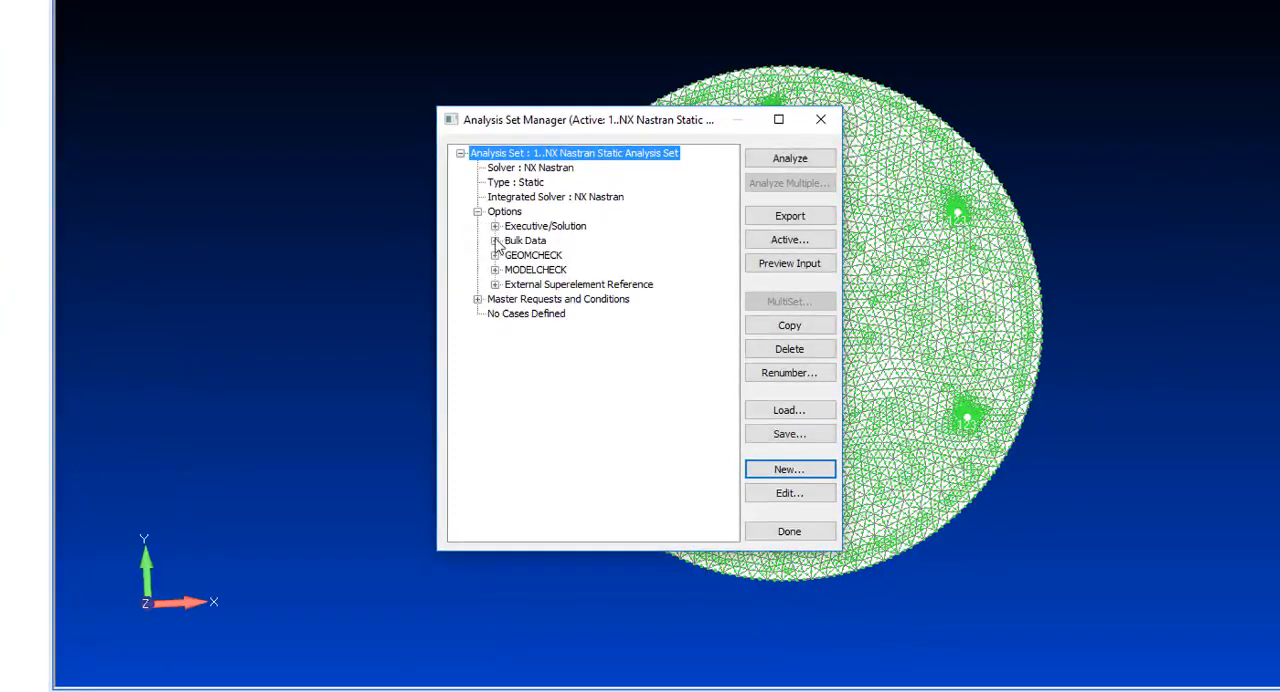
left_click(494, 241)
double_click(549, 255)
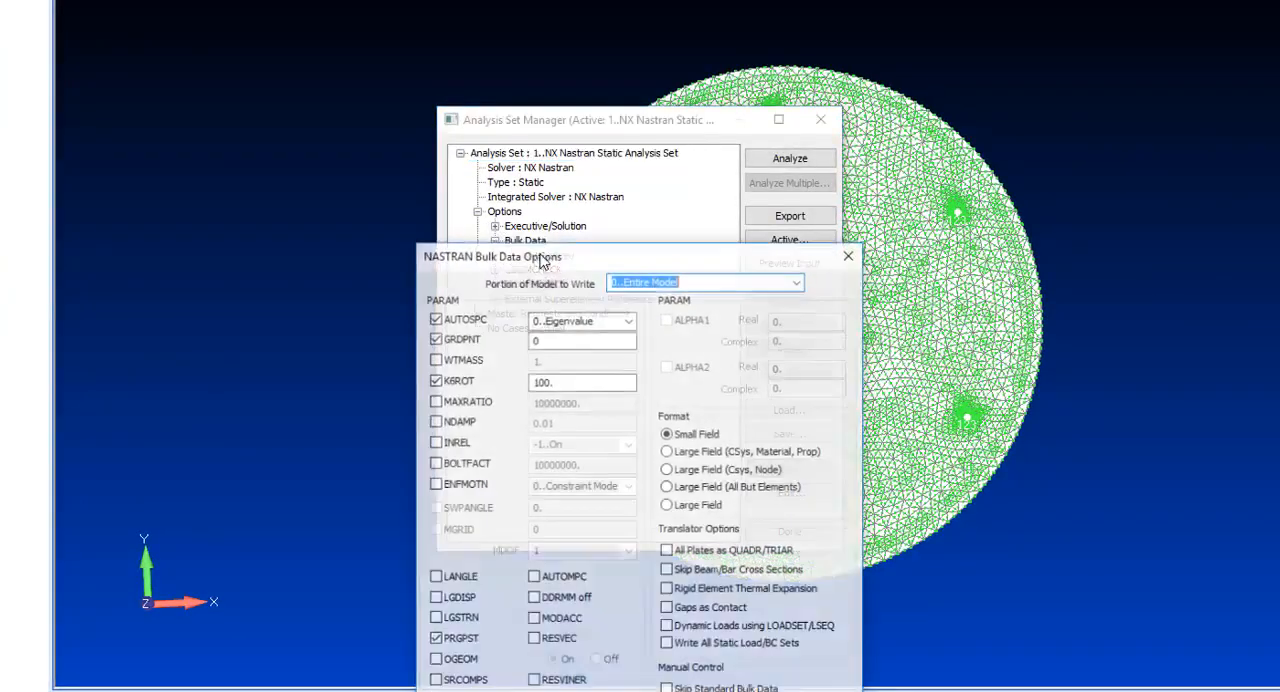
left_click(534, 578)
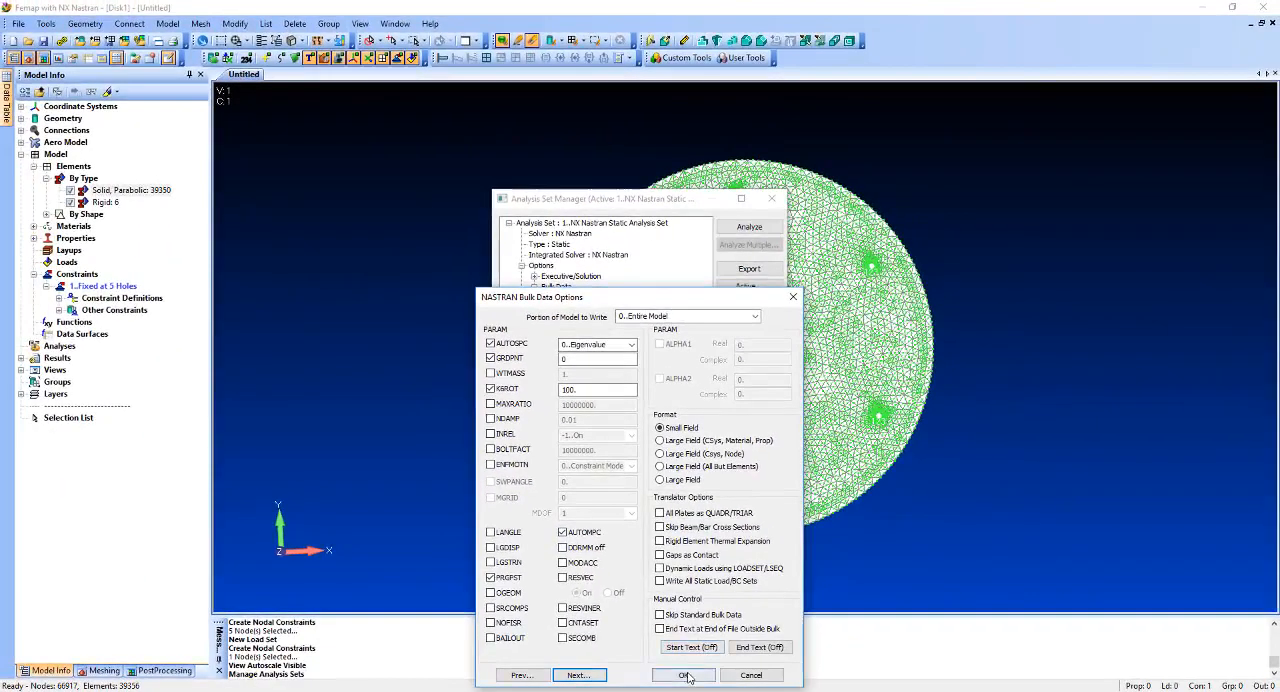
left_click(686, 677)
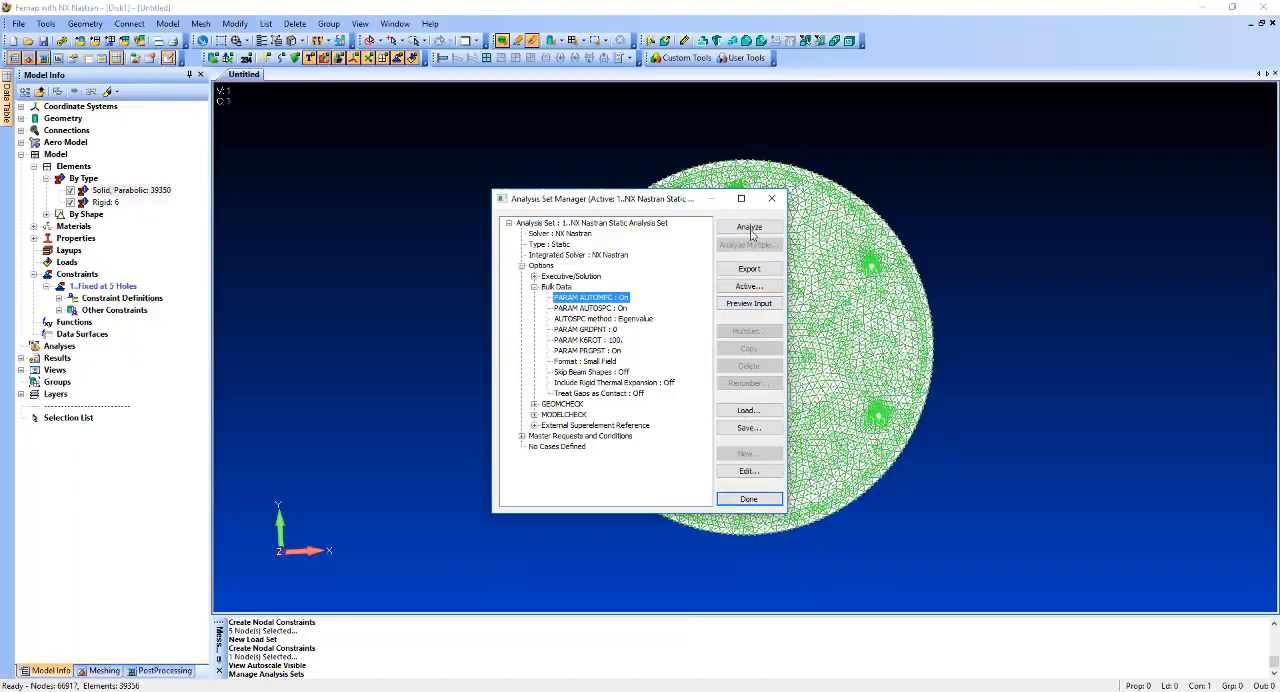
left_click(749, 498)
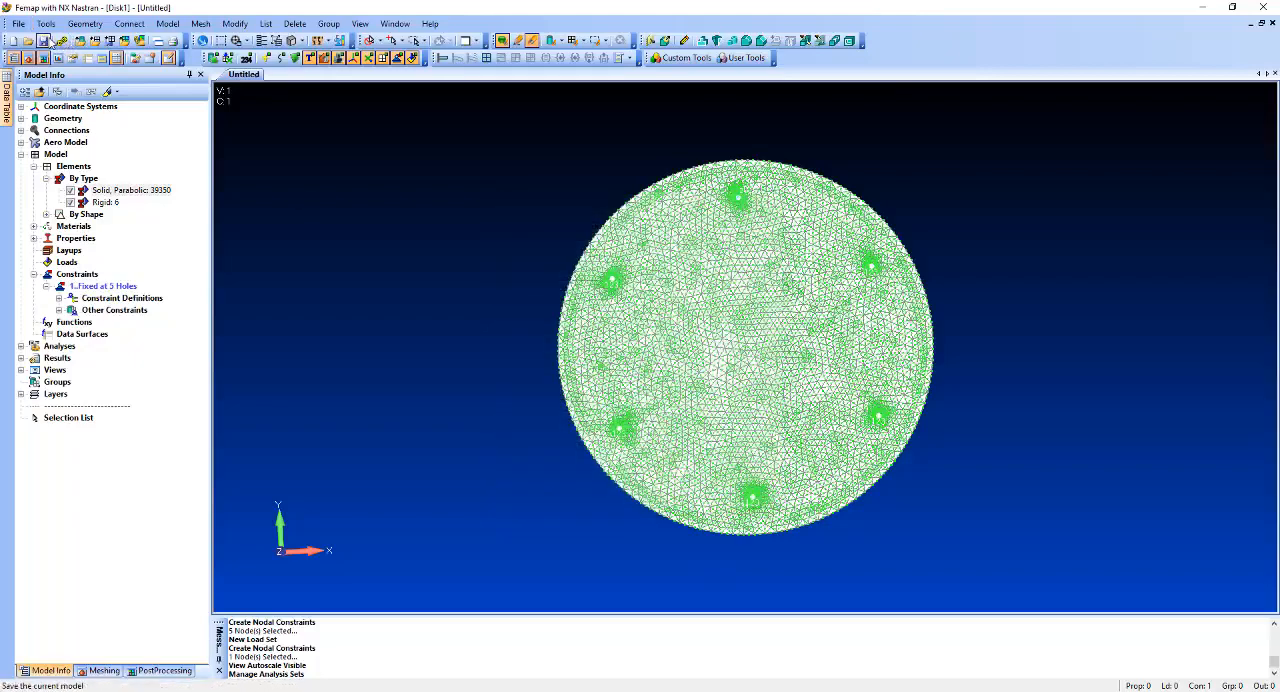
Run the NX Nastran static analysis and switch the analysis monitor to the f06 output.
left_click(61, 41)
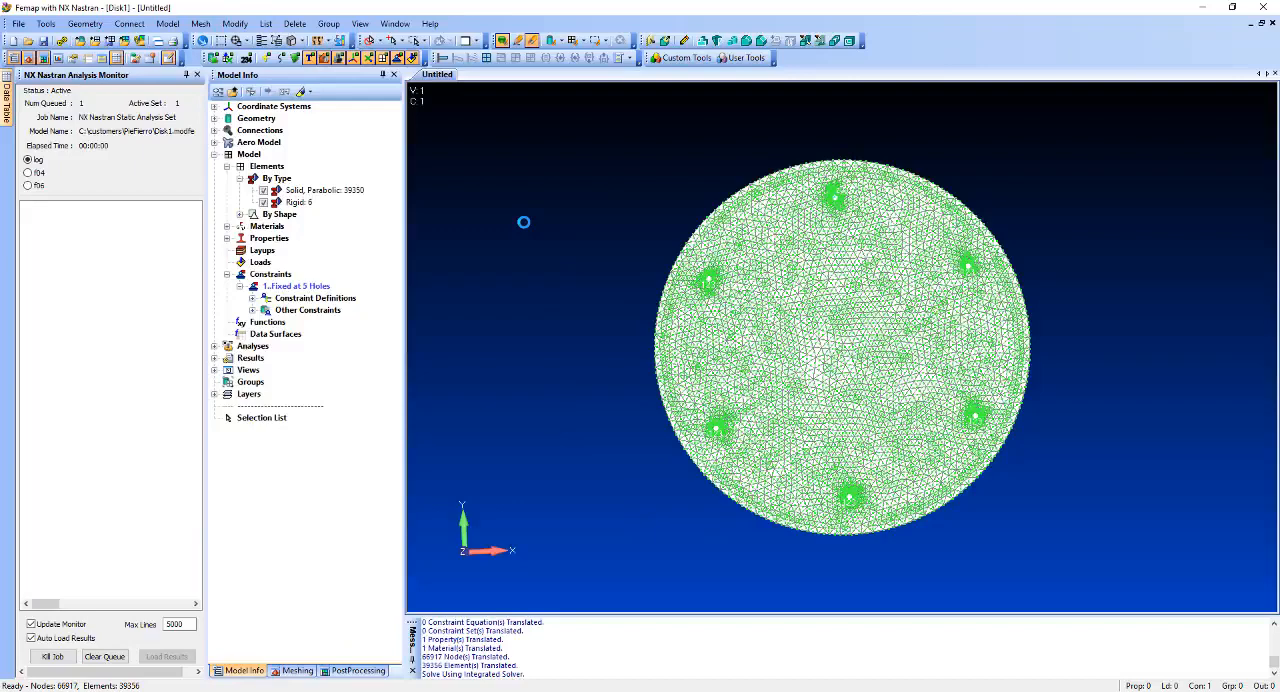
left_click(29, 186)
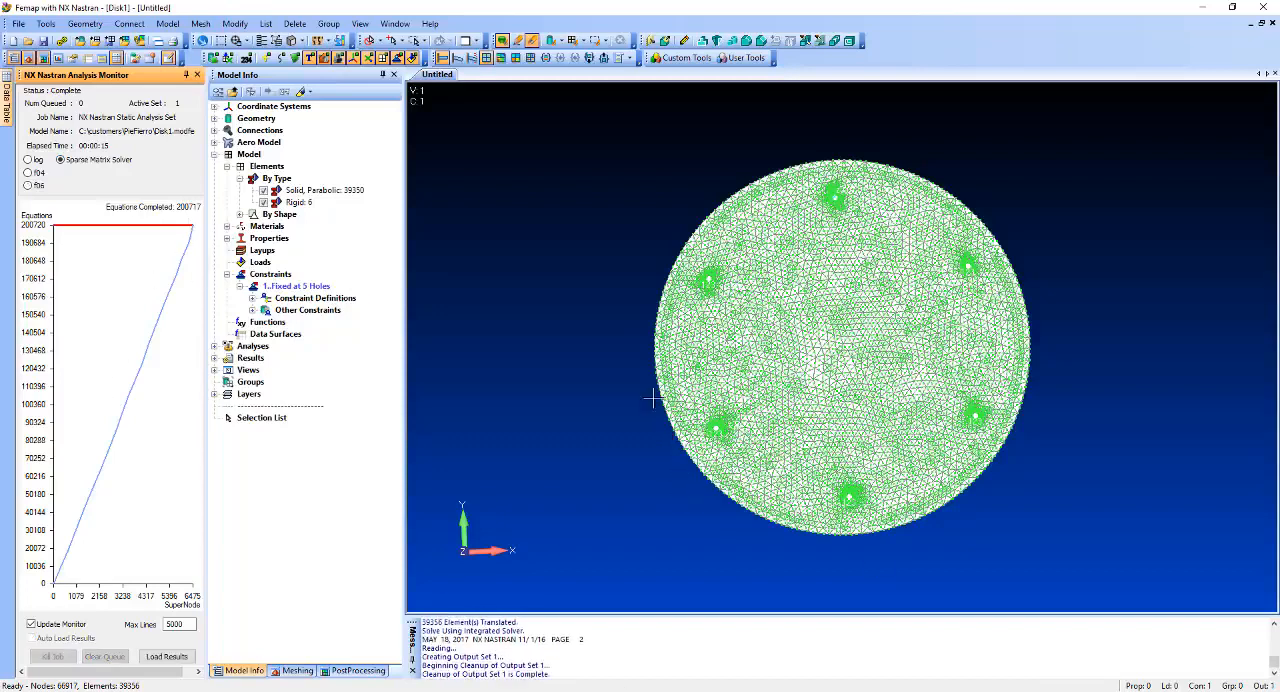
Hide all entity types in the view except the elements.
key("ctrl+q")
left_click(766, 463)
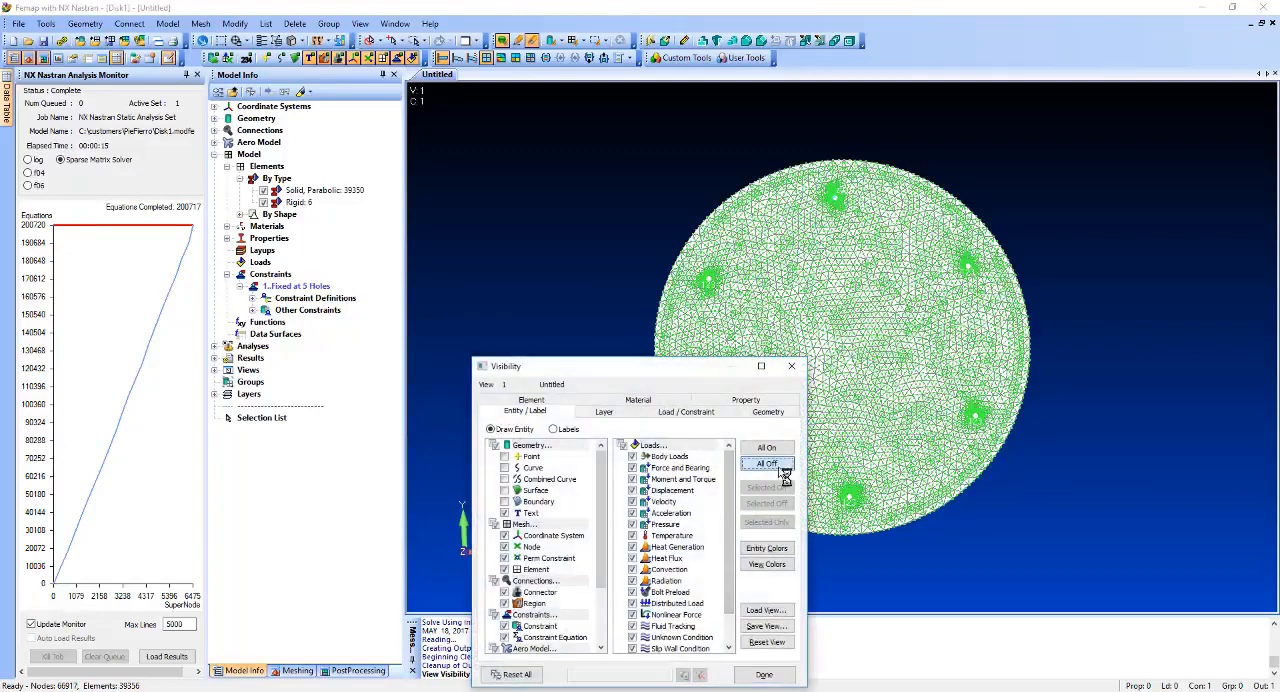
left_click(504, 569)
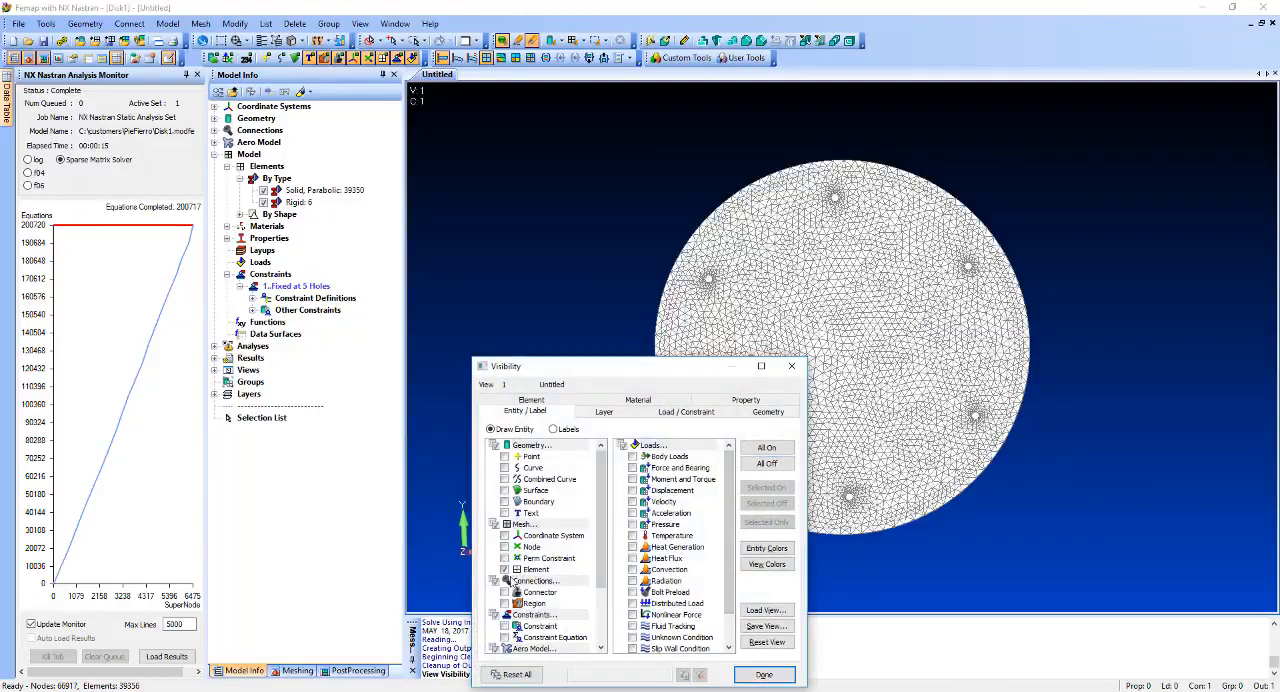
left_click(764, 675)
Display the disk's deformed shape with a solid Von Mises stress contour, in an oblique view.
left_click(457, 57)
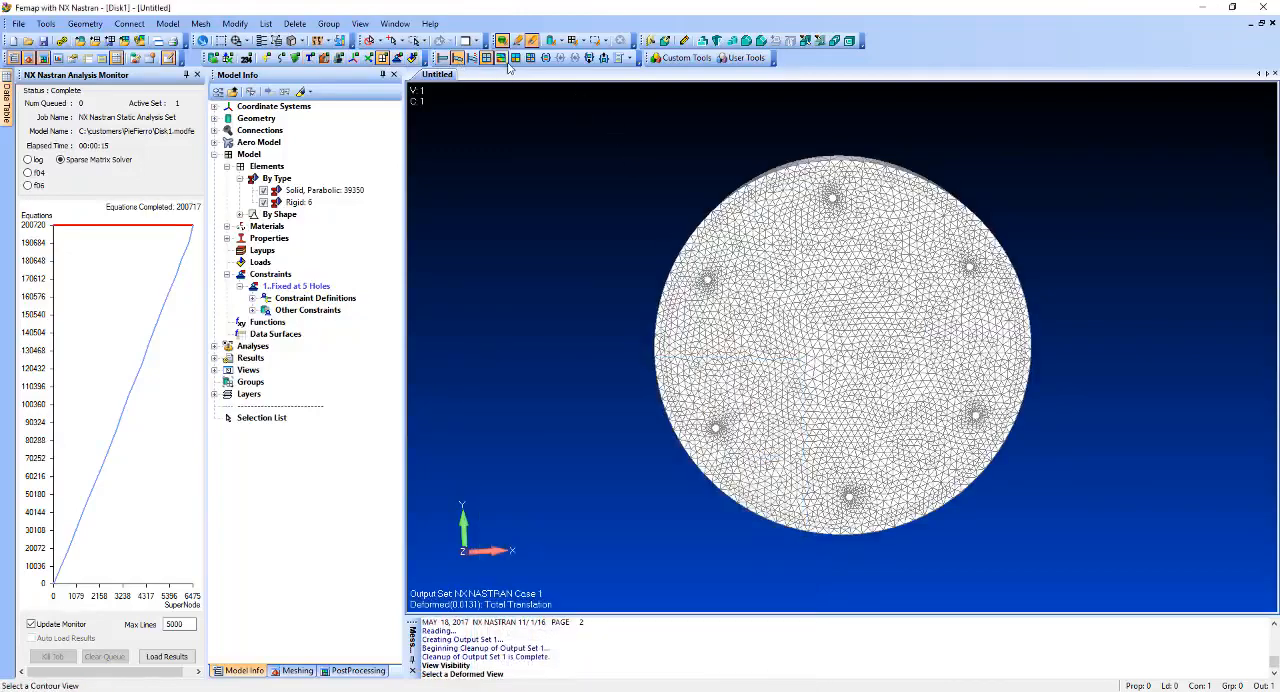
left_click(501, 57)
middle_click_drag(708, 432, 813, 423)
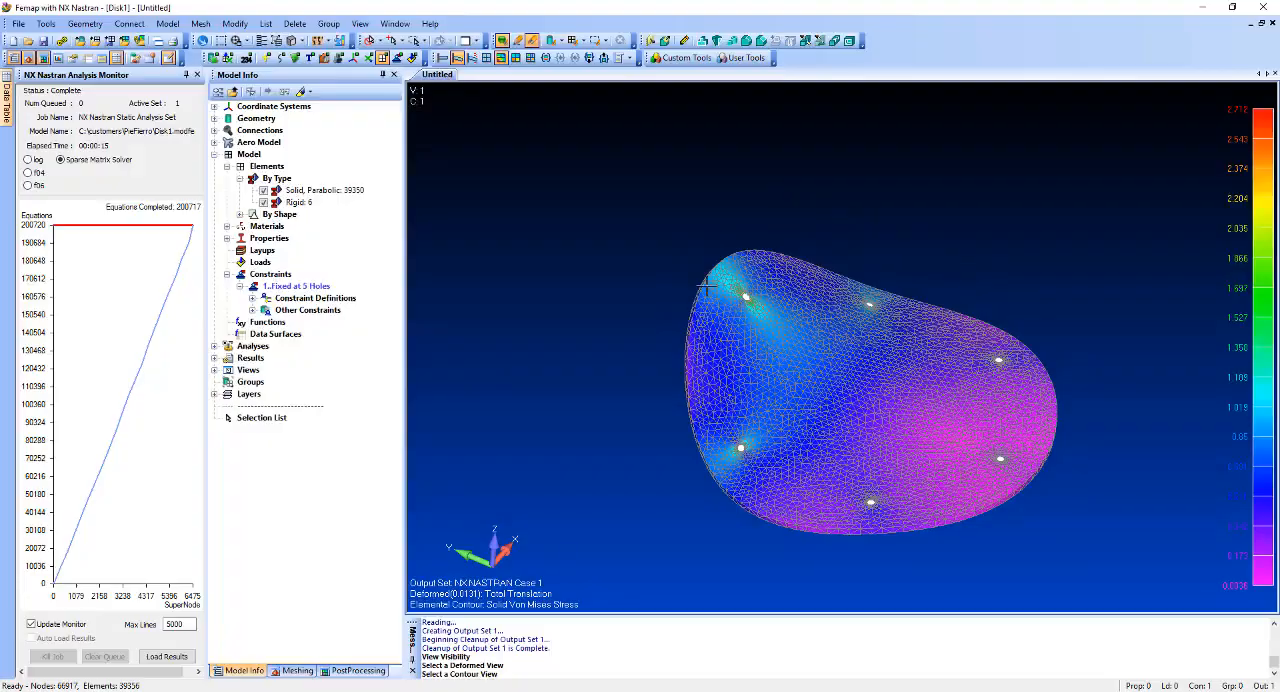
Examine the Von Mises stress contour closely around the most highly stressed hole and across the whole deformed disk.
scroll(690, 365, "up", 5)
scroll(679, 347, "up", 4)
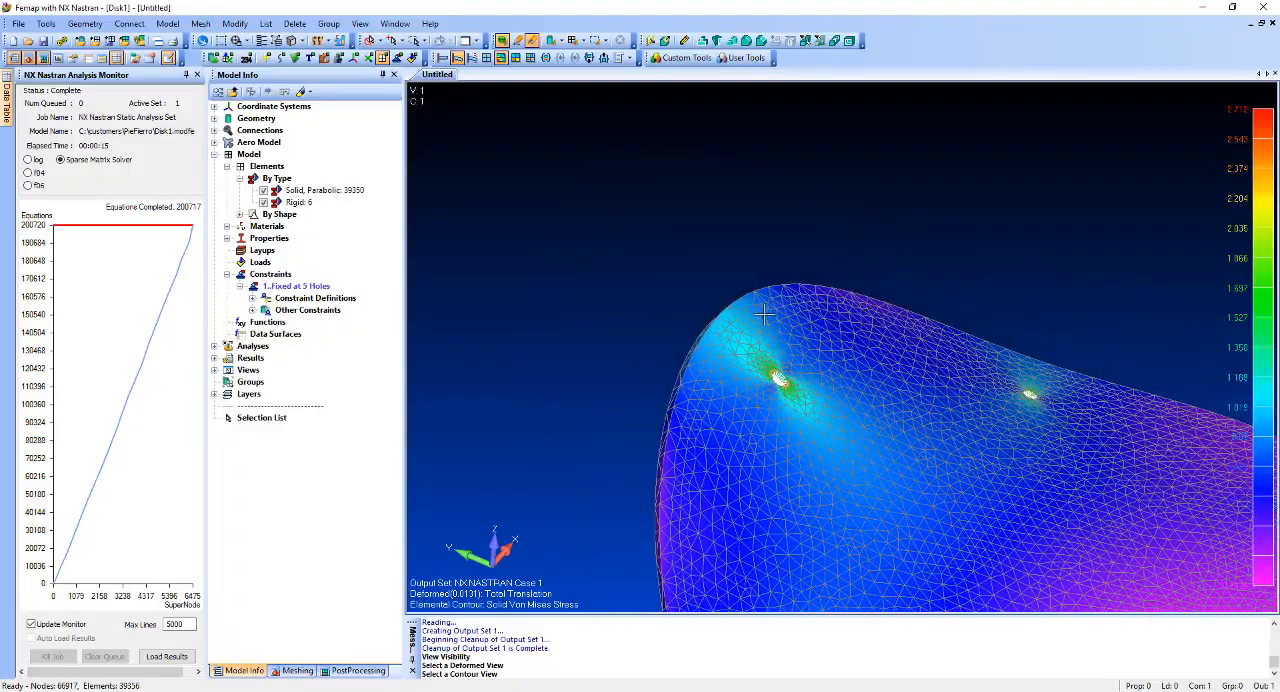
middle_click_drag(699, 418, 648, 425)
scroll(660, 418, "up", 4)
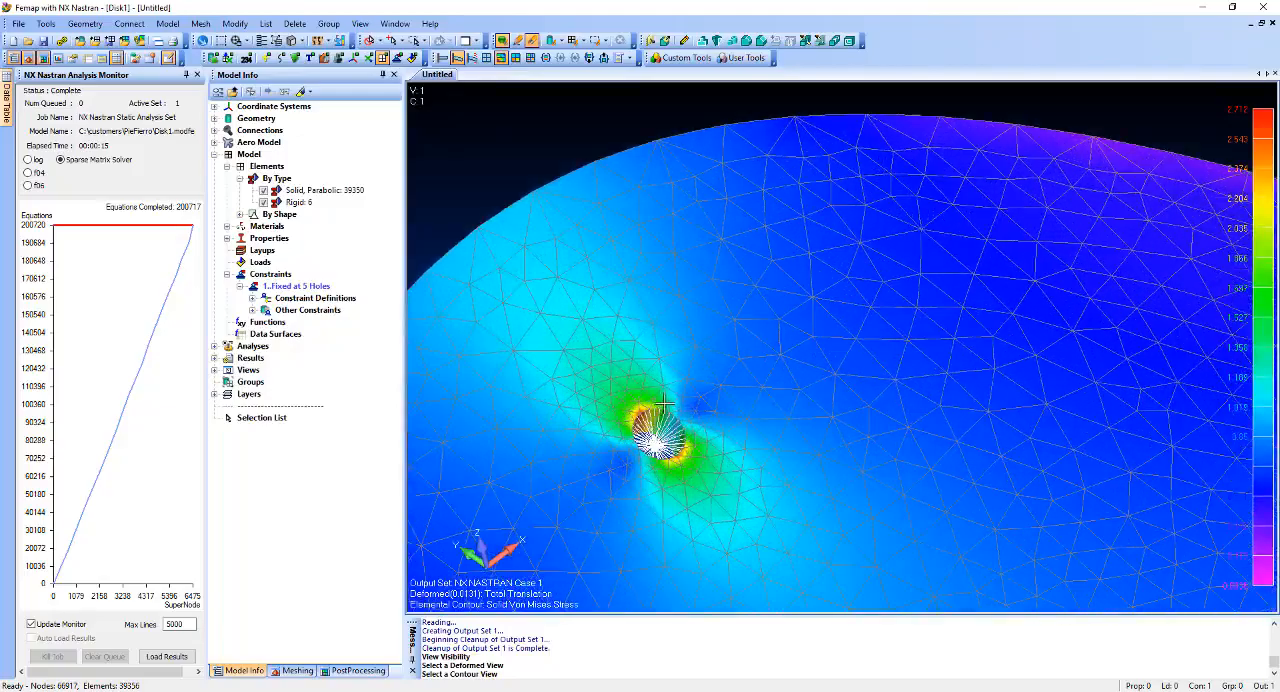
scroll(703, 459, "down", 8)
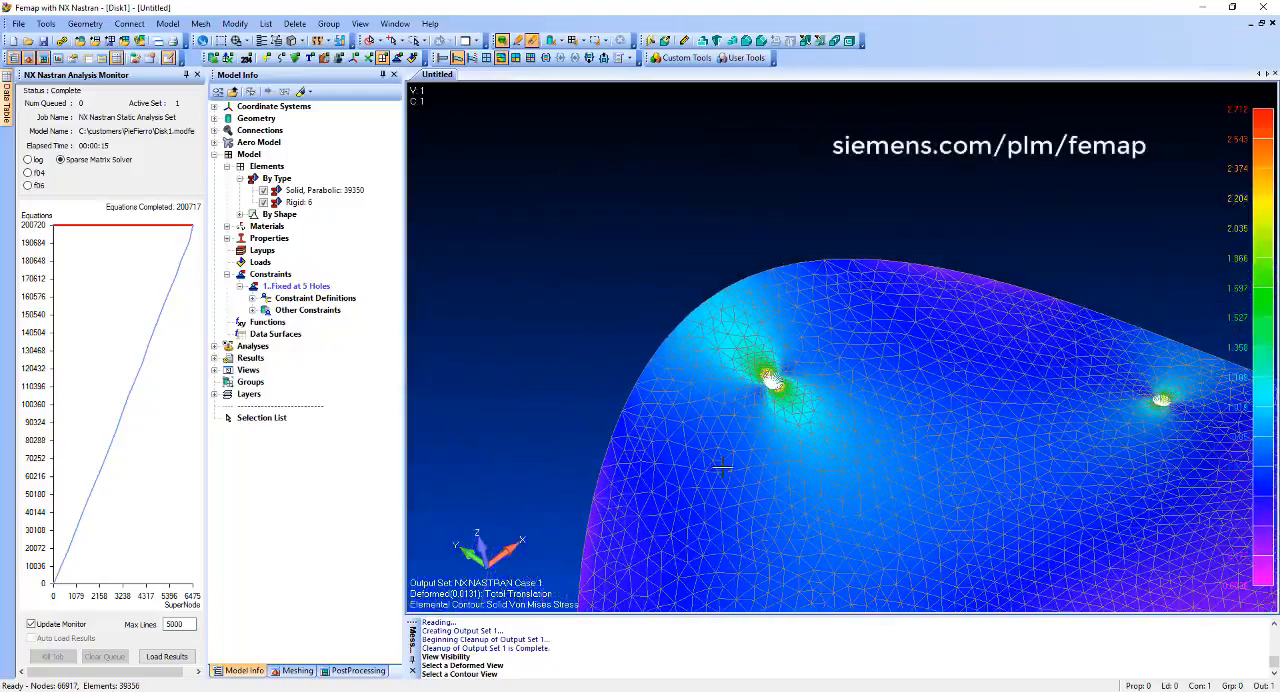
middle_click_drag(838, 473, 825, 340)
scroll(839, 362, "down", 3)
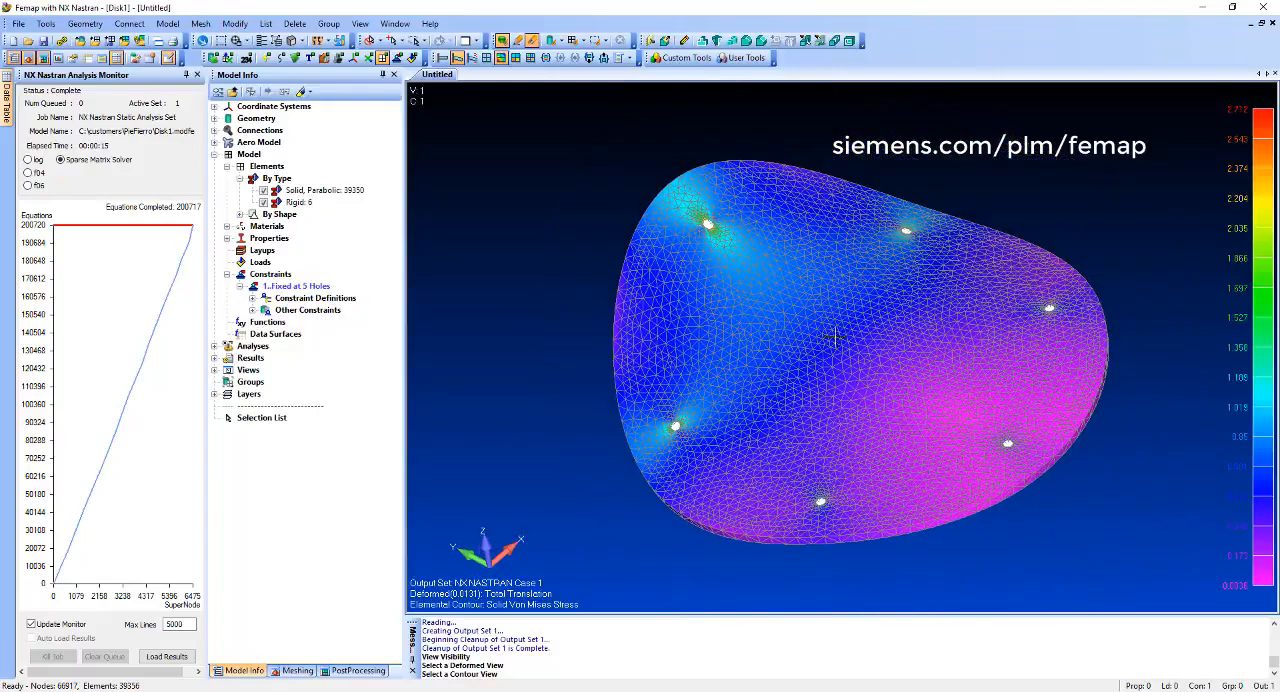